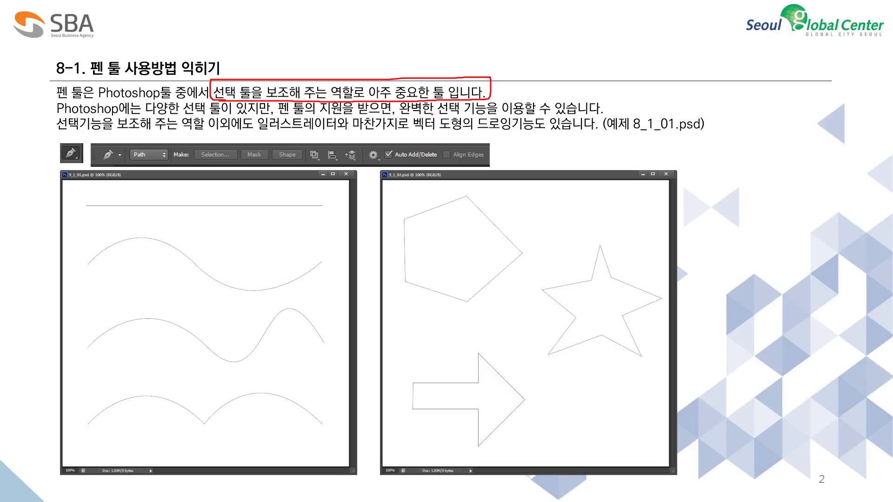
Underline in red the slide's phrases on using selections and on the vector-shape drawing function
left_click_drag(516, 116, 593, 113)
left_click_drag(263, 134, 569, 130)
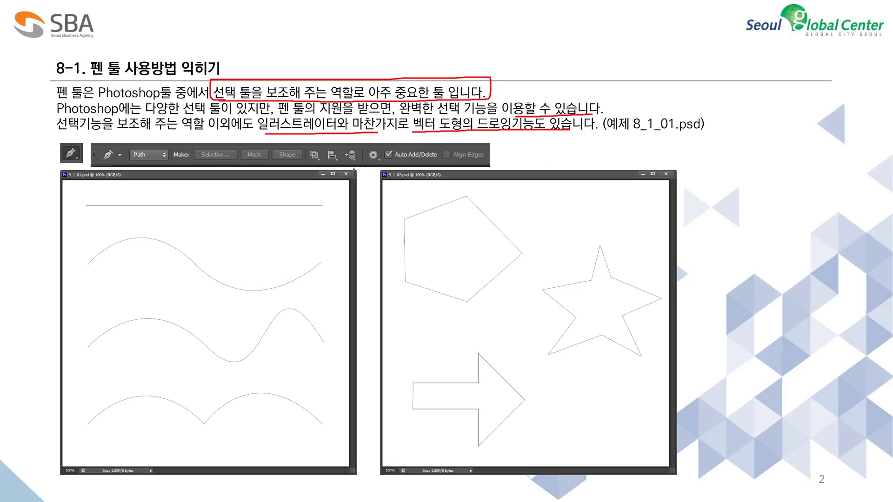
Switch from the slide show to Photoshop
key("alt+Tab")
key("alt+Tab")
key("alt+Tab")
key("alt+Tab")
key("alt+Tab")
key("alt+Tab")
key("alt+Tab")
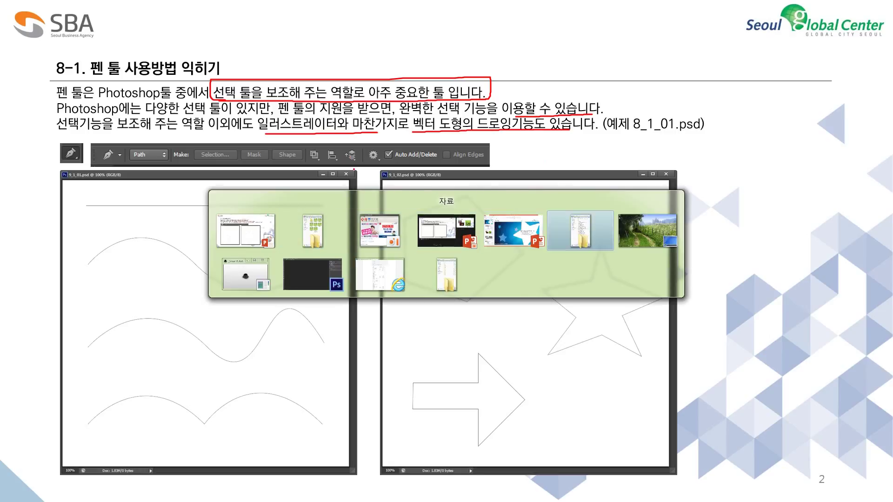
key("alt+Tab")
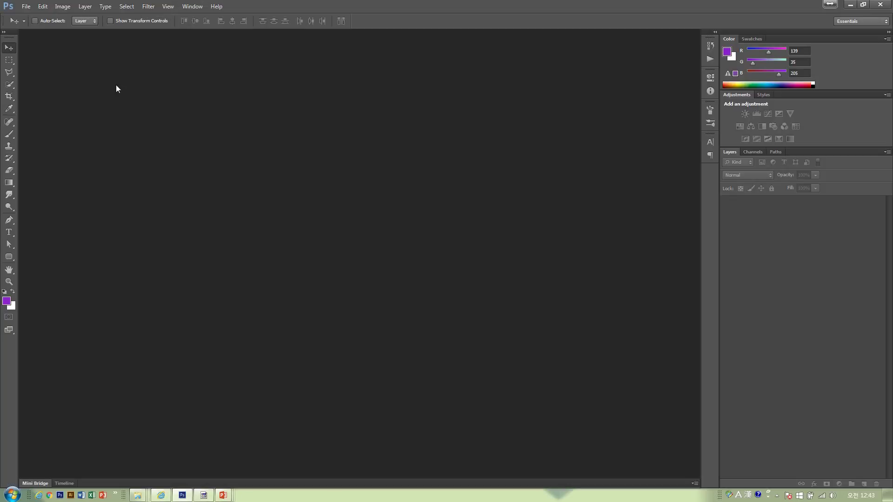
Create a new 600 × 600 pixel white RGB document at 72 pixels/inch and float it in a slightly enlarged window
left_click(26, 6)
left_click(37, 15)
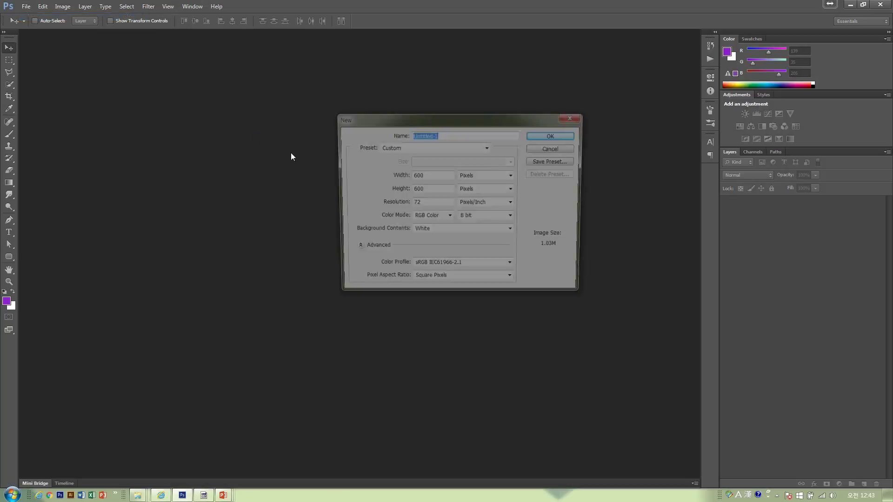
left_click(537, 136)
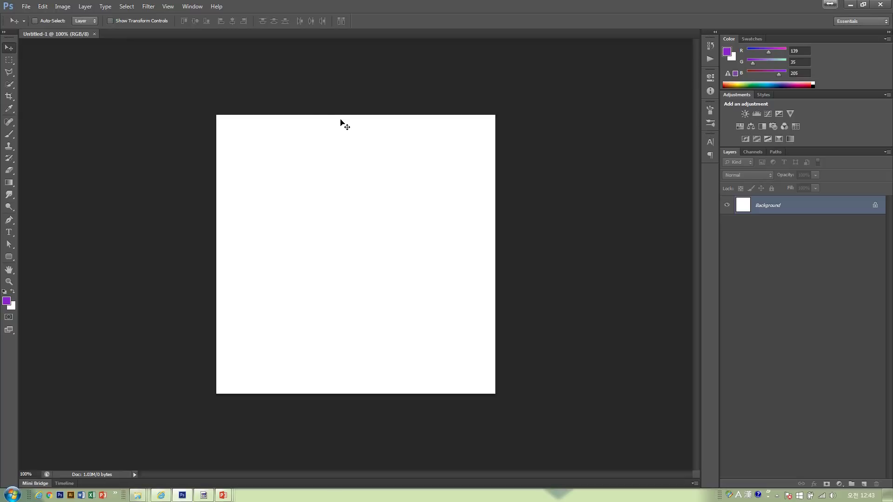
left_click_drag(78, 34, 153, 51)
left_click_drag(356, 344, 426, 391)
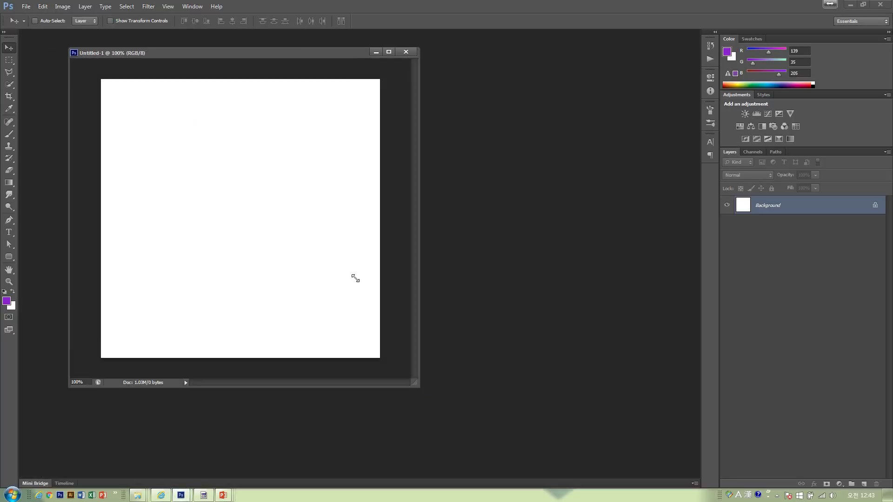
Activate the Pencil tool from the Brush tool group
left_click(9, 219)
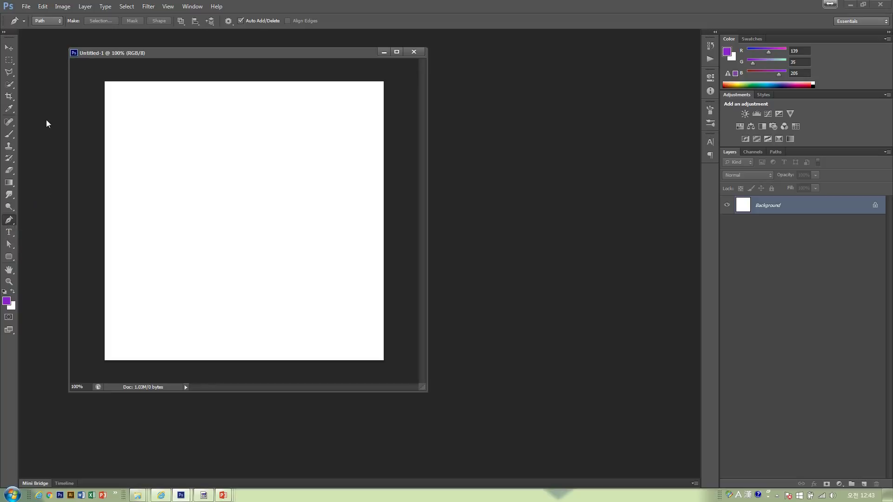
left_click(13, 134)
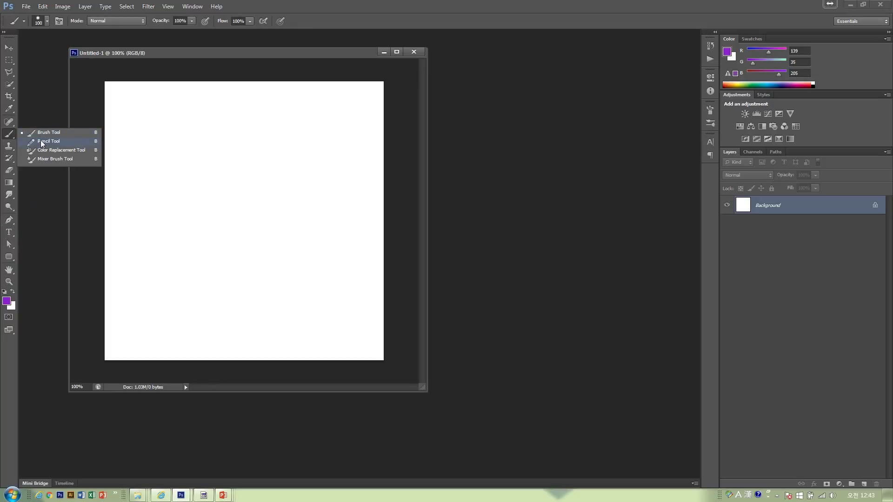
left_click(40, 140)
right_click(8, 136)
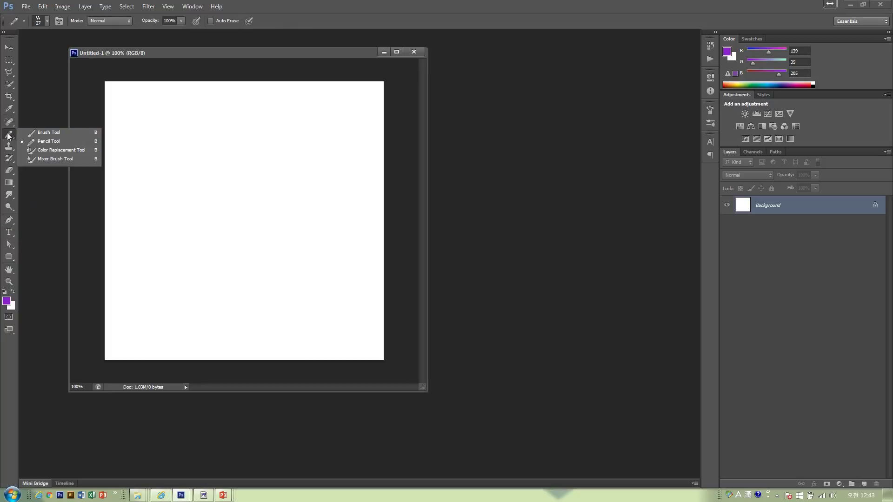
left_click(38, 143)
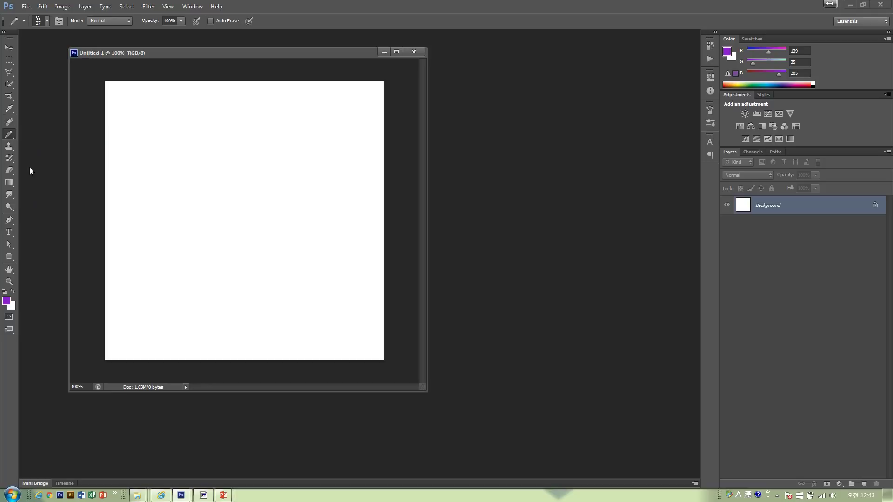
Activate the Pen tool in Path mode and shift the floating document window slightly sideways
left_click(9, 220)
right_click(10, 221)
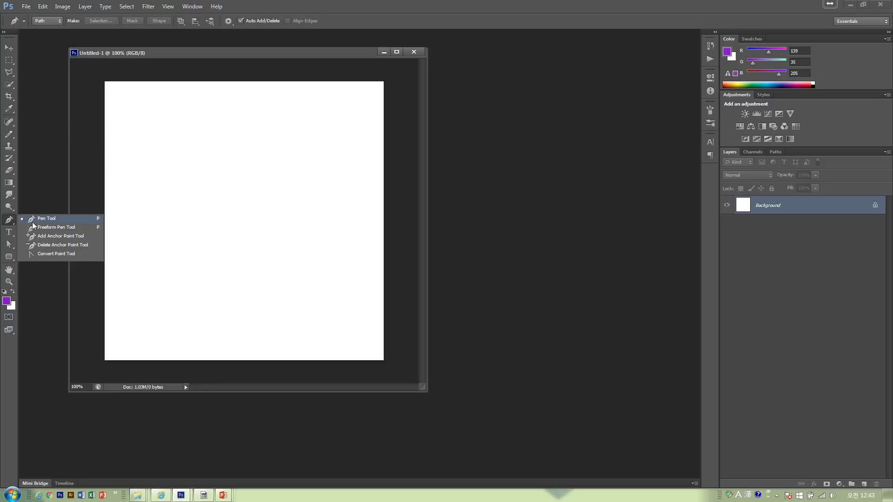
left_click(32, 221)
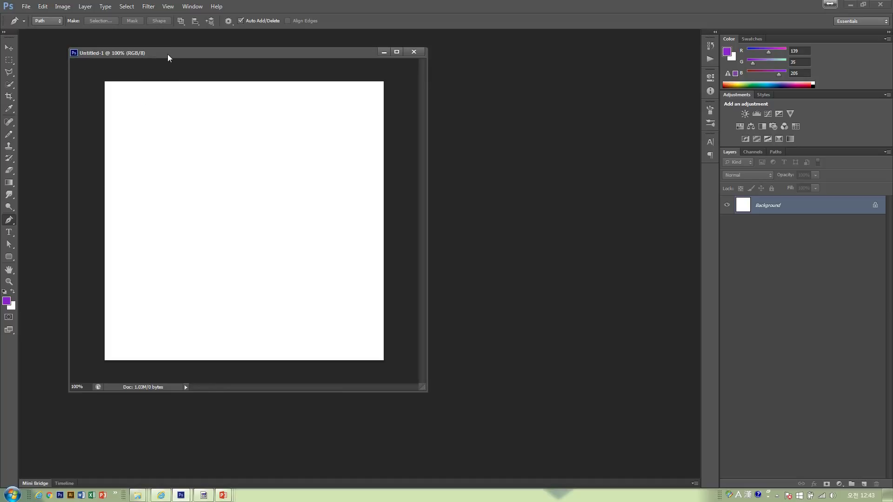
left_click_drag(152, 55, 177, 54)
Draw a closed ten-point straight-edged path with a notch on its left side in the upper canvas
left_click(175, 201)
left_click(173, 144)
left_click(288, 121)
left_click(326, 147)
left_click(337, 220)
left_click(284, 279)
left_click(224, 281)
left_click(191, 240)
left_click(200, 201)
left_click(172, 215)
left_click(175, 201)
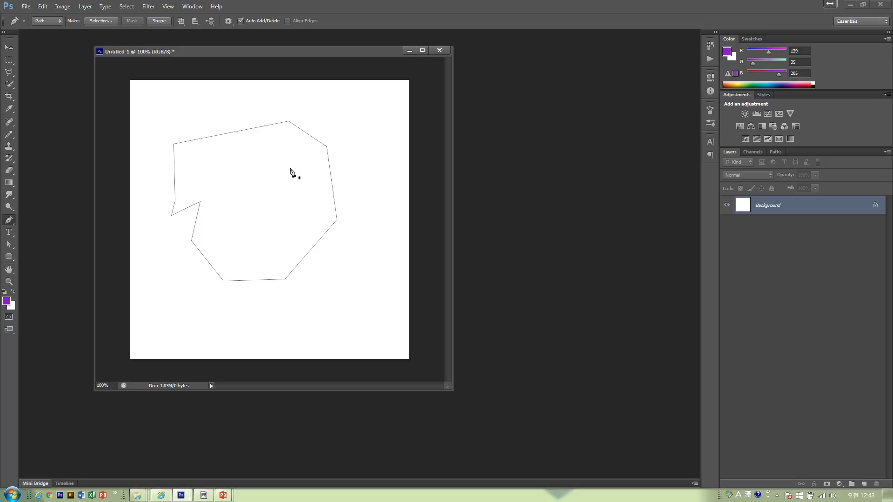
Draw a smaller closed seven-point straight-edged path in the canvas's upper area
left_click(214, 115)
left_click(269, 144)
left_click(276, 189)
left_click(221, 229)
left_click(185, 187)
left_click(199, 160)
left_click(195, 130)
left_click(214, 114)
Undo all the anchor points of both straight-edged practice paths
key("ctrl+alt+z")
key("ctrl+alt+z")
key("ctrl+alt+z")
key("ctrl+alt+z")
key("ctrl+alt+z")
key("ctrl+alt+z")
key("ctrl+alt+z")
key("ctrl+alt+z")
key("ctrl+alt+z")
key("ctrl+alt+z")
key("ctrl+alt+z")
key("ctrl+alt+z")
key("ctrl+alt+z")
key("ctrl+alt+z")
key("ctrl+alt+z")
key("ctrl+alt+z")
key("ctrl+alt+z")
key("ctrl+alt+z")
key("ctrl+alt+z")
Reposition the document window and draw a closed seven-point path with a horizontal upper edge and a notched left side
left_click_drag(222, 54, 263, 55)
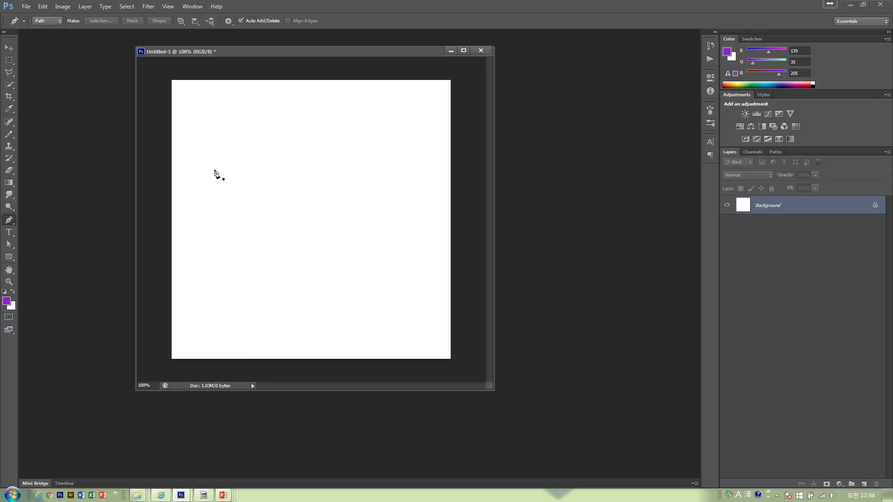
left_click(207, 140)
left_click(409, 141)
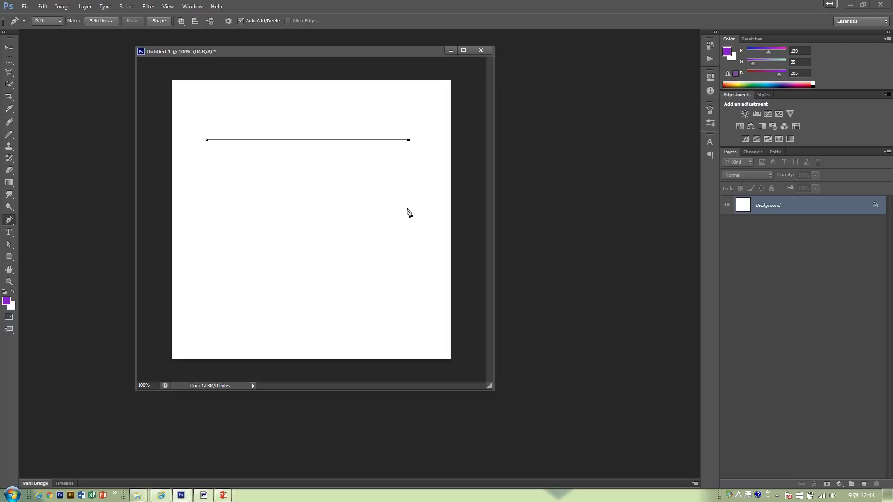
left_click(347, 238)
left_click(215, 256)
left_click(211, 210)
left_click(244, 176)
left_click(186, 164)
left_click(207, 140)
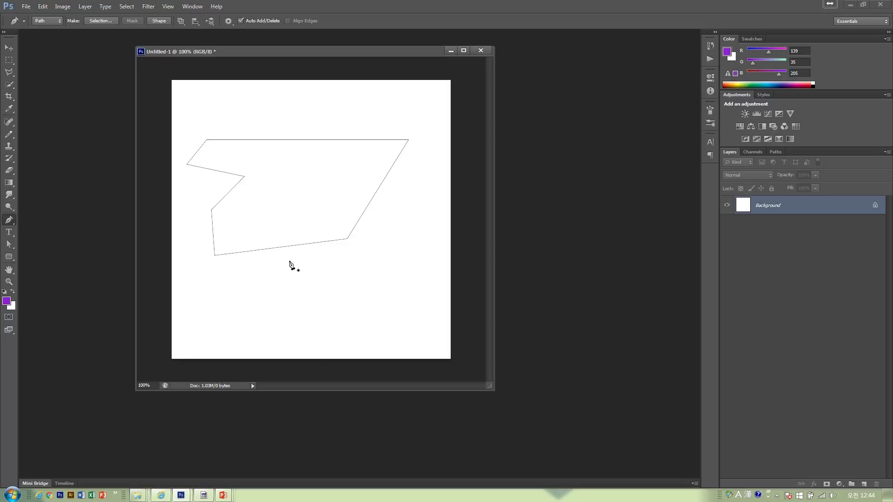
Undo the whole seven-point path until the canvas is empty
key("ctrl+alt+z")
key("ctrl+alt+z")
key("ctrl+alt+z")
key("ctrl+alt+z")
key("ctrl+alt+z")
key("ctrl+alt+z")
key("ctrl+alt+z")
key("ctrl+alt+z")
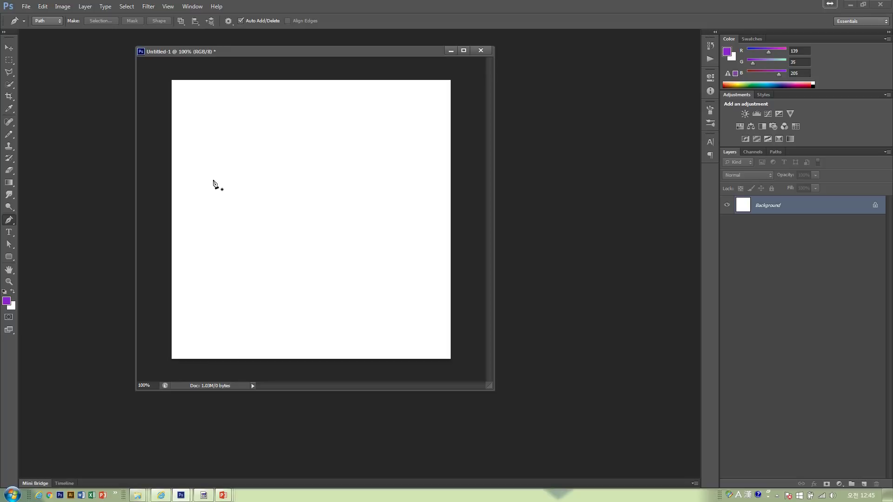
Draw a two-point path in the upper canvas, bend it into an arch with the end anchor's handles, and delete it
left_click(195, 159)
left_click(375, 159)
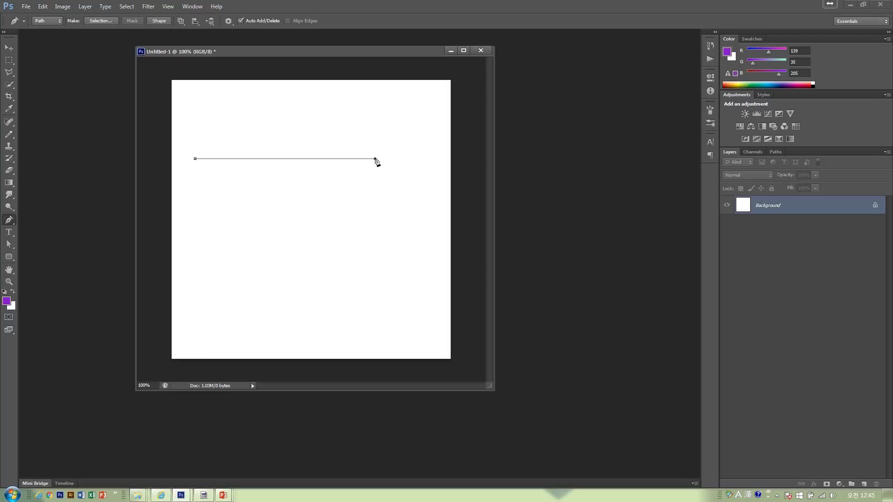
left_click_drag(376, 160, 441, 213)
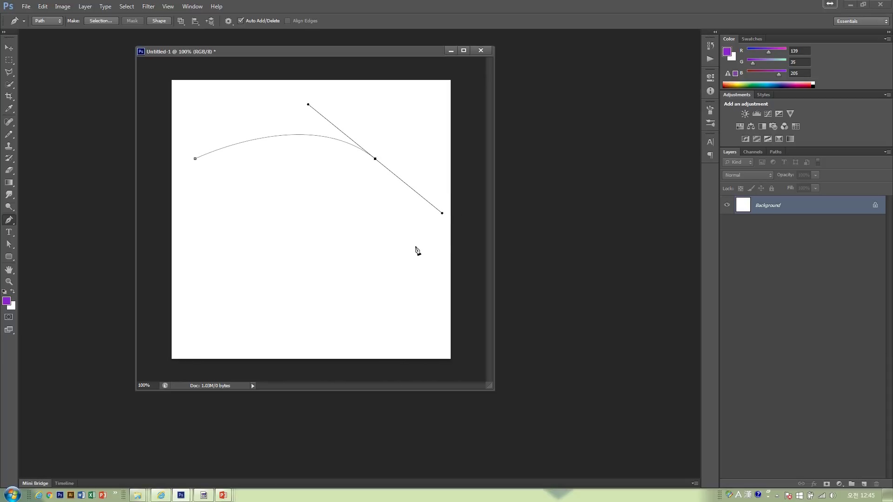
key("Delete")
key("Delete")
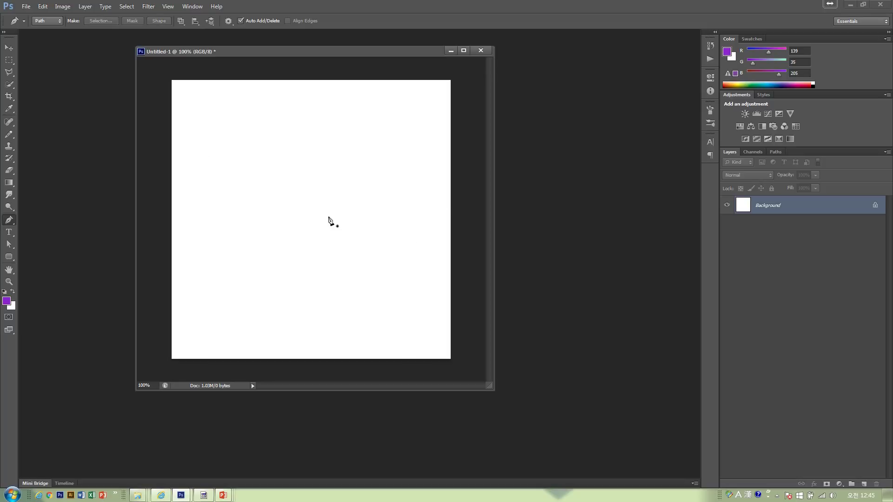
Try a two-anchor arched path by pulling the second anchor's handle down and right, and clear it
left_click(187, 166)
left_click_drag(347, 166, 428, 239)
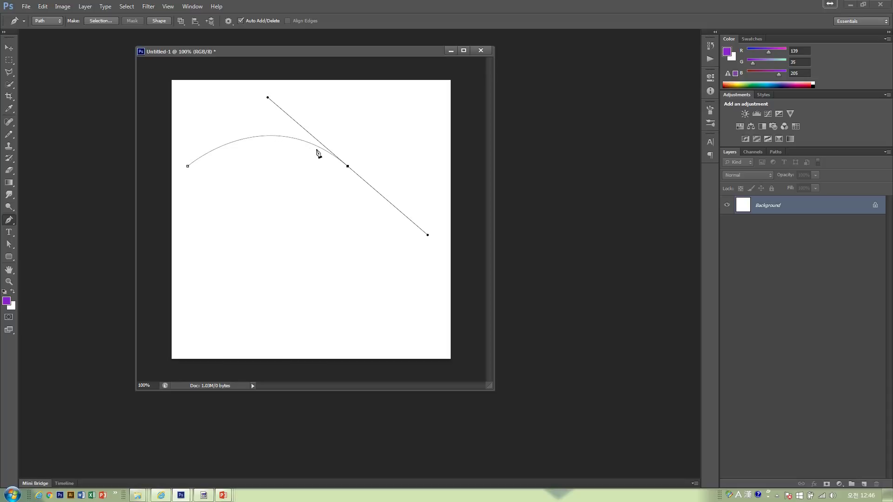
left_click(374, 197, "ctrl")
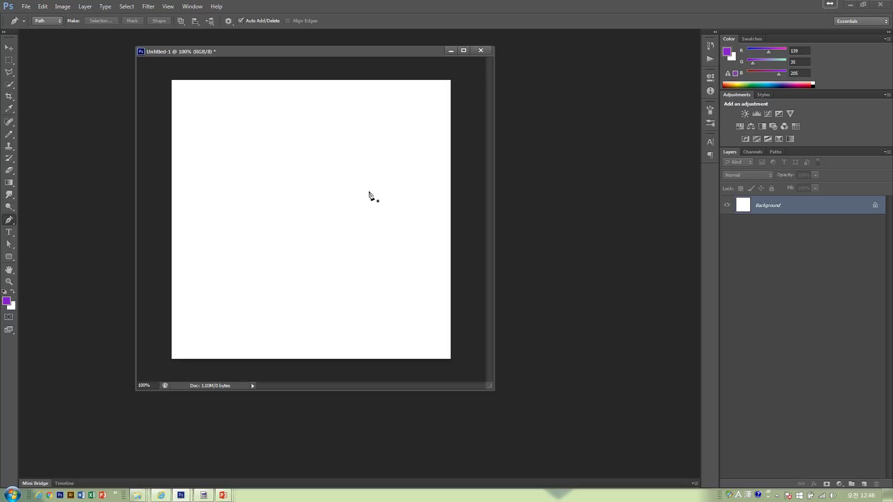
Draw a three-anchor curved path across the canvas, forming an arch followed by a dip
left_click(179, 185)
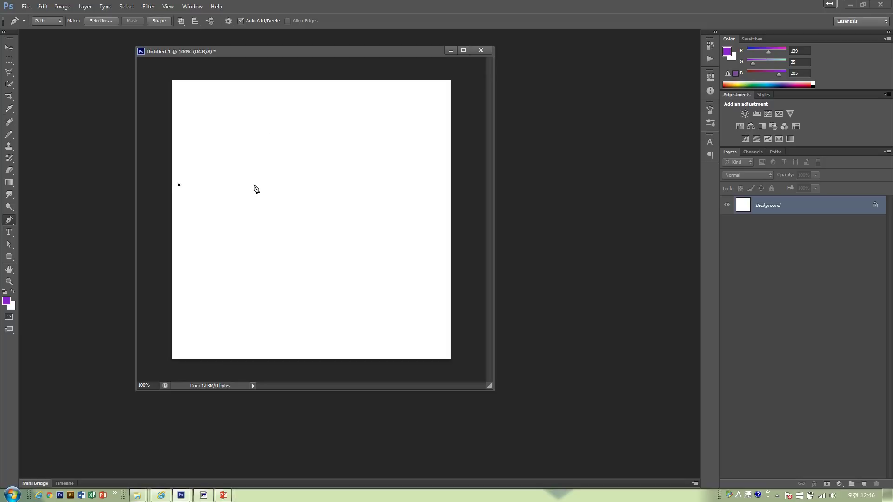
left_click(278, 185)
left_click_drag(285, 192, 328, 234)
left_click(371, 190)
left_click_drag(371, 189, 350, 143)
Undo the three-anchor arch-and-dip path
key("ctrl+alt+z")
key("ctrl+alt+z")
key("ctrl+alt+z")
key("ctrl+alt+z")
Try continuing an arch with a second arched segment while keeping the middle anchor's handle, and undo the curves
left_click(193, 175)
left_click_drag(306, 175, 365, 245)
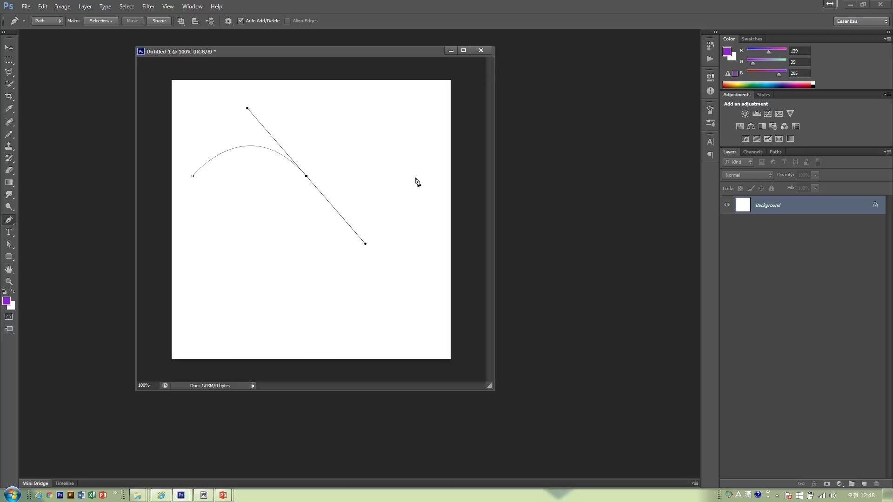
left_click_drag(415, 178, 490, 323)
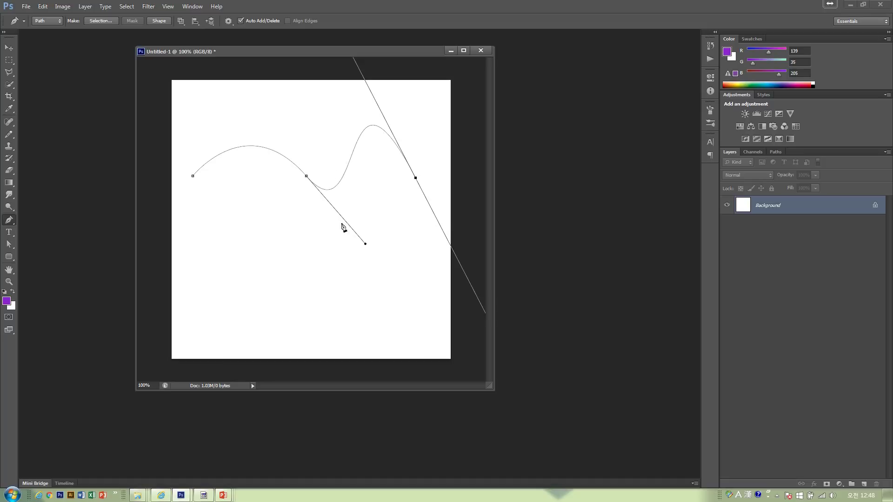
key("ctrl+alt+z")
key("ctrl+alt+z")
key("ctrl+alt+z")
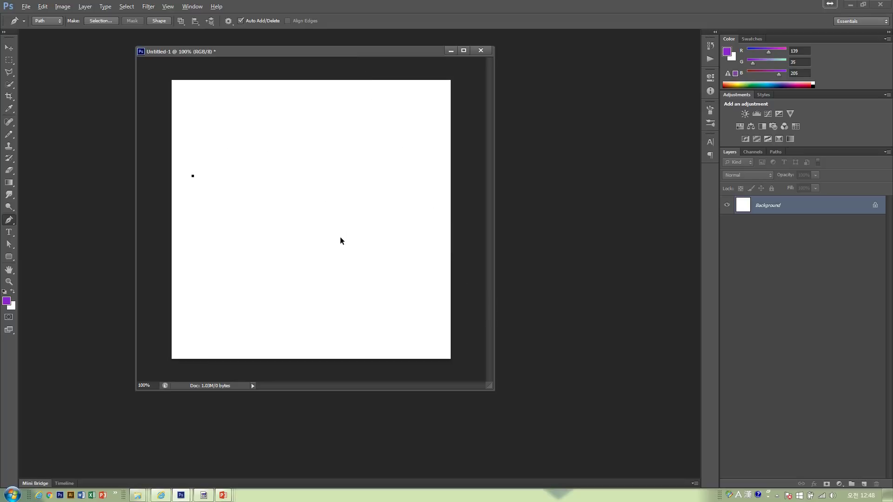
Draw two adjacent arches across the canvas, removing the middle anchor's forward handle before adding the second arch
left_click(178, 199)
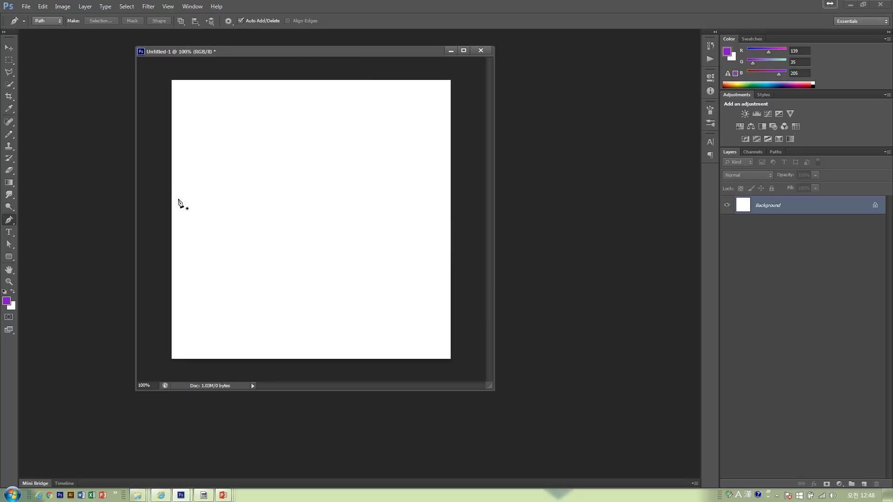
left_click_drag(296, 199, 361, 273)
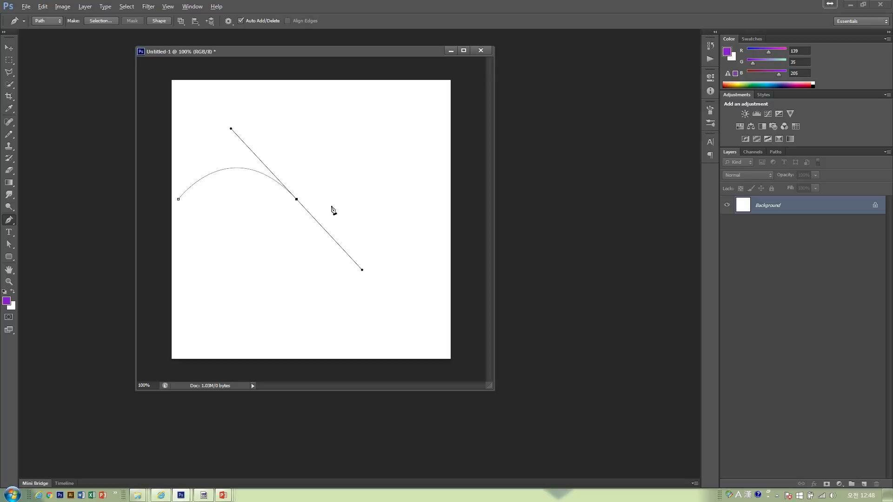
left_click(297, 199, "alt")
left_click(420, 199)
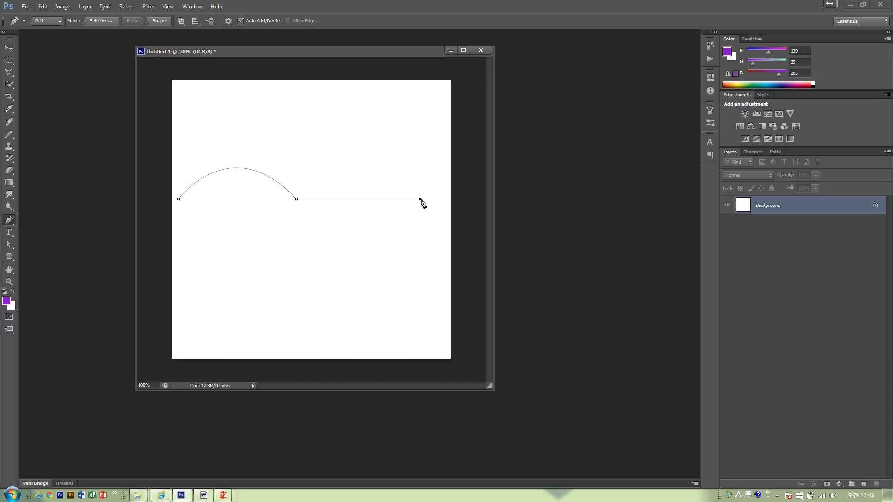
left_click_drag(421, 200, 484, 280)
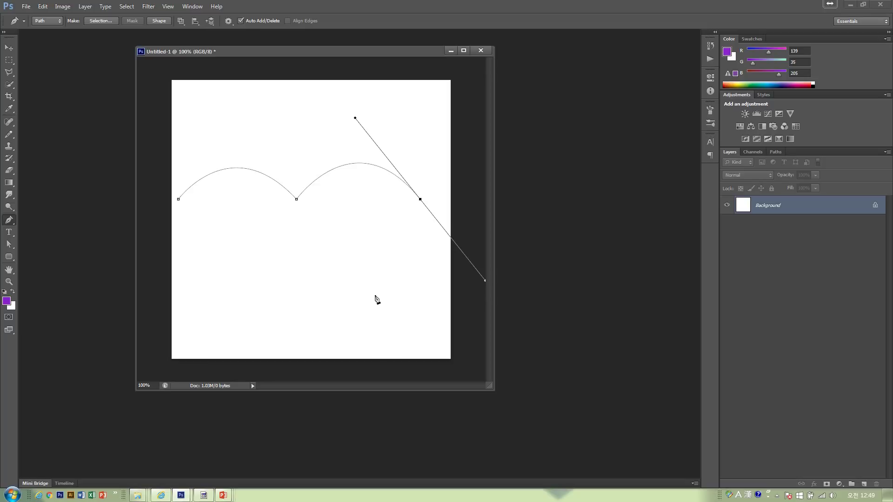
Undo the two-arch path completely
key("ctrl+alt+z")
key("ctrl+alt+z")
key("ctrl+alt+z")
key("ctrl+alt+z")
Draw a large closed eight-point straight-edged path around the middle of the canvas
left_click(210, 137)
left_click(289, 112)
left_click(352, 114)
left_click(378, 205)
left_click(351, 273)
left_click(250, 285)
left_click(226, 256)
left_click(254, 207)
left_click(210, 137)
Undo every anchor point of the eight-point path
key("ctrl+alt+z")
key("ctrl+alt+z")
key("ctrl+alt+z")
key("ctrl+alt+z")
key("ctrl+alt+z")
key("ctrl+alt+z")
key("ctrl+alt+z")
key("ctrl+alt+z")
key("ctrl+alt+z")
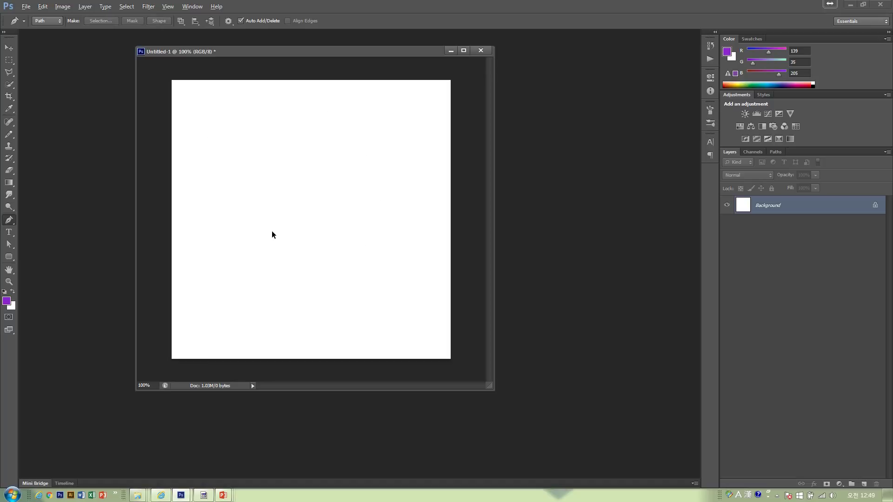
Draw a three-anchor wave path with an arch followed by a dip, removing the middle anchor's forward handle in between
left_click(184, 192)
left_click_drag(297, 192, 353, 261)
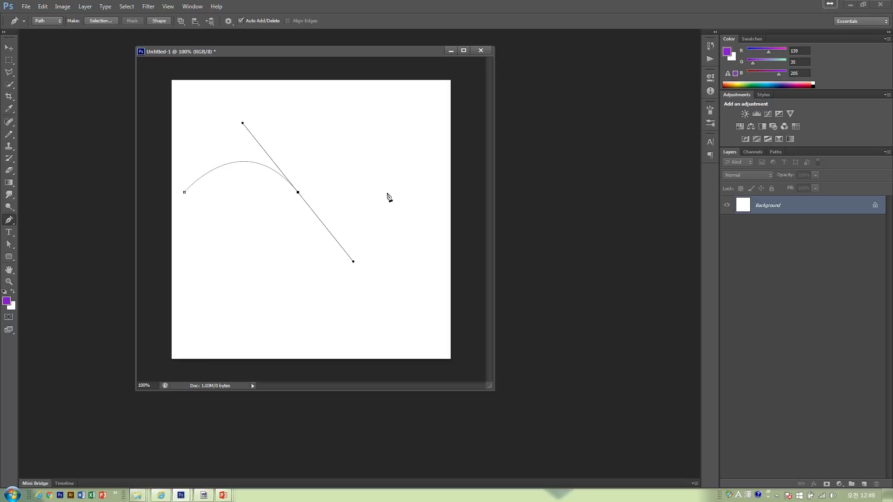
left_click(298, 193)
left_click(413, 195)
left_click_drag(413, 196, 462, 113)
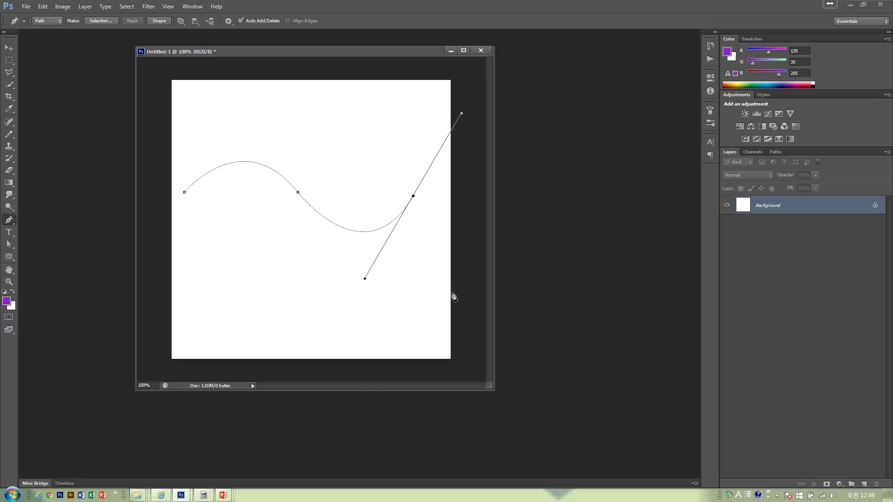
Remove the wave's end-anchor forward handle and add a curved segment up to a new anchor near the canvas's upper middle
left_click(413, 197)
left_click(317, 119)
left_click_drag(317, 119, 299, 152)
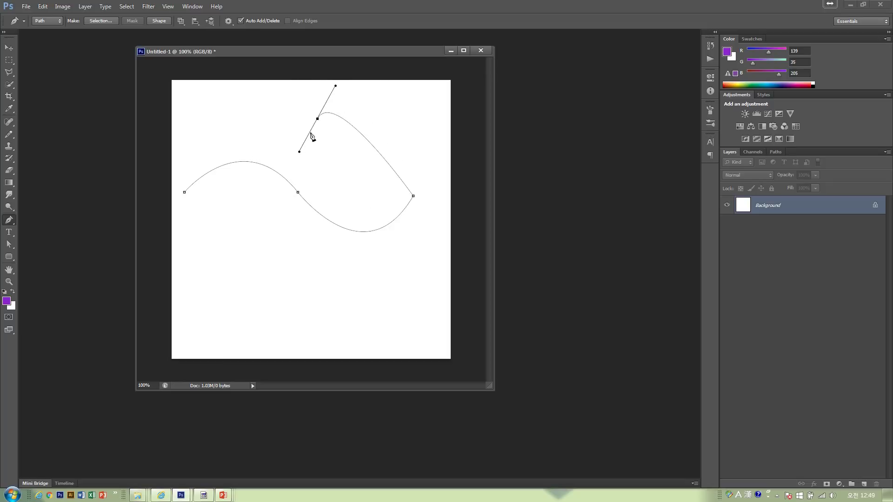
Remove the upper anchor's forward handle, close the path with straight segments through five points, and display the document's paths
left_click(317, 119)
left_click(258, 133)
left_click(226, 118)
left_click(203, 127)
left_click(192, 152)
left_click(186, 168)
left_click(185, 192)
left_click(774, 151)
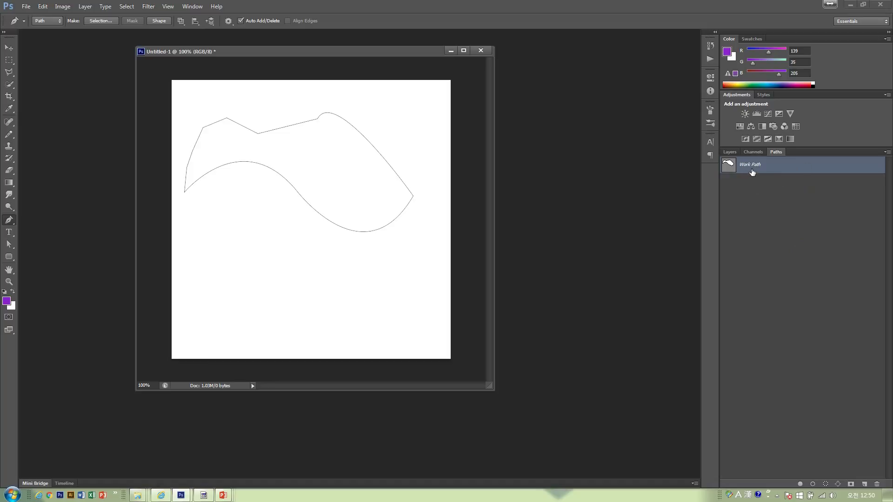
Enlarge the path thumbnails to the medium size option
left_click(887, 152)
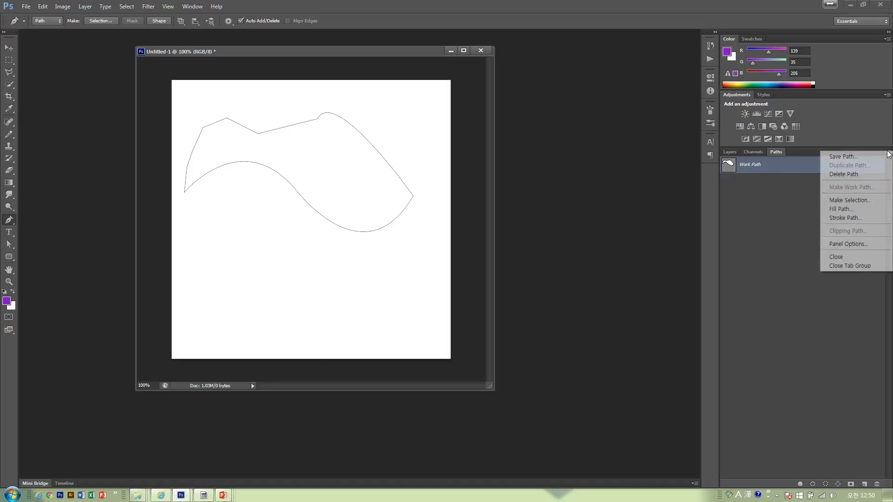
left_click(863, 241)
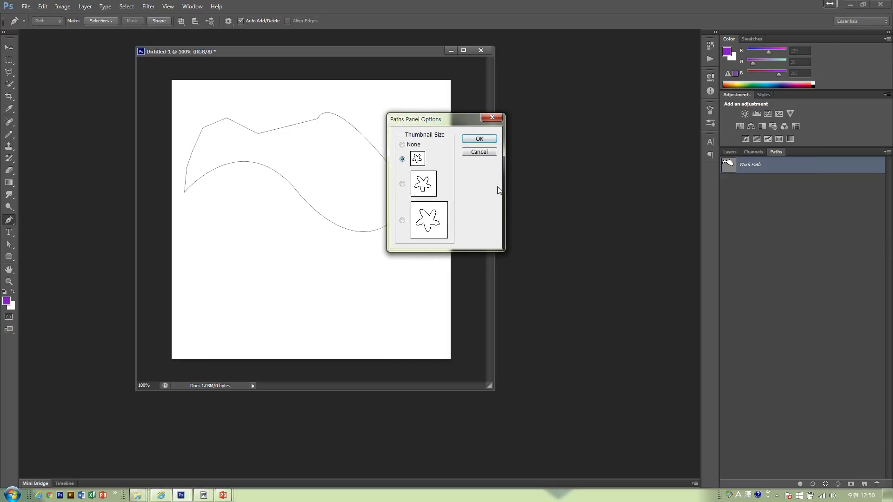
left_click(482, 140)
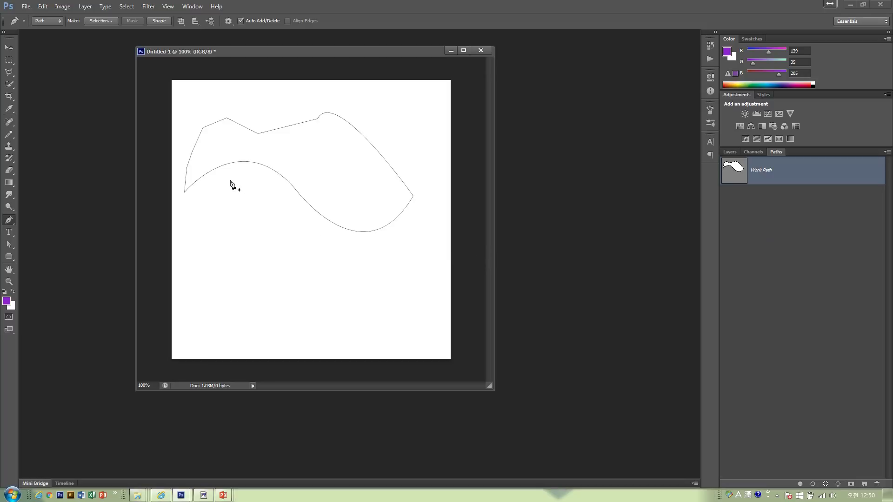
Draw a closed six-point straight-edged shape below the wave shape with the Pen tool, within the same work path
left_click(10, 49)
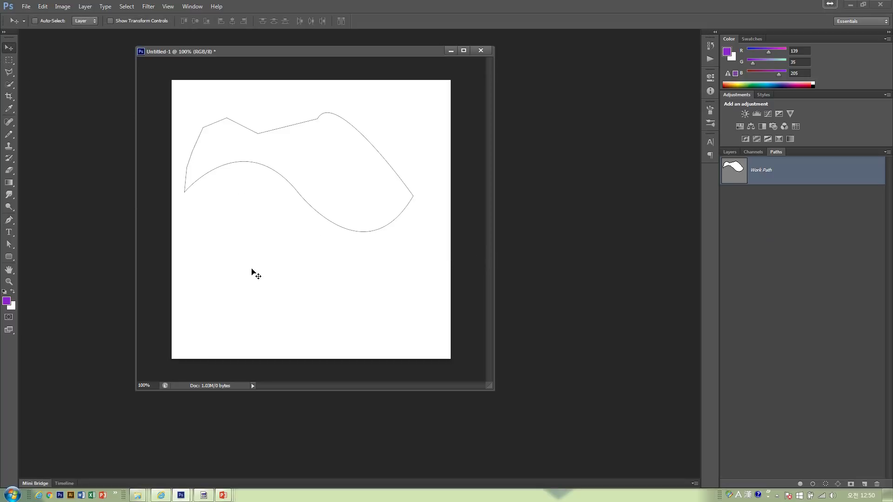
left_click(10, 244)
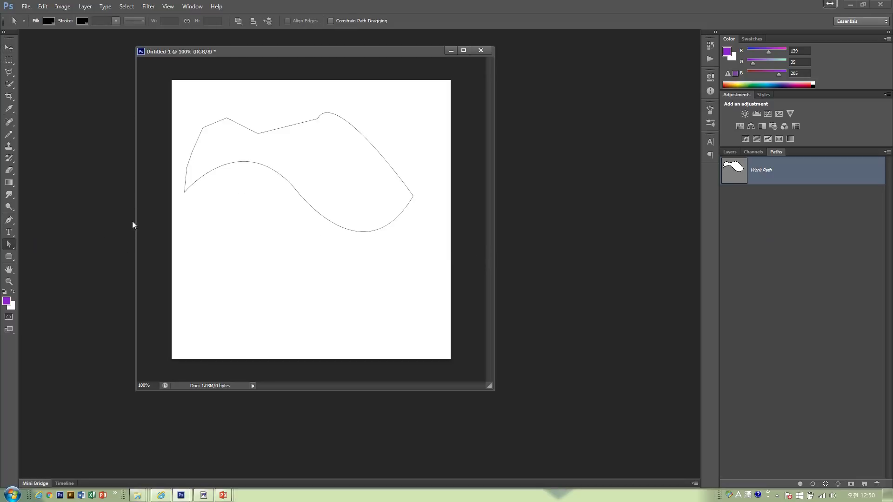
left_click(12, 223)
left_click(218, 298)
left_click(230, 233)
left_click(360, 246)
left_click(362, 279)
left_click(322, 313)
left_click(282, 310)
left_click(218, 298)
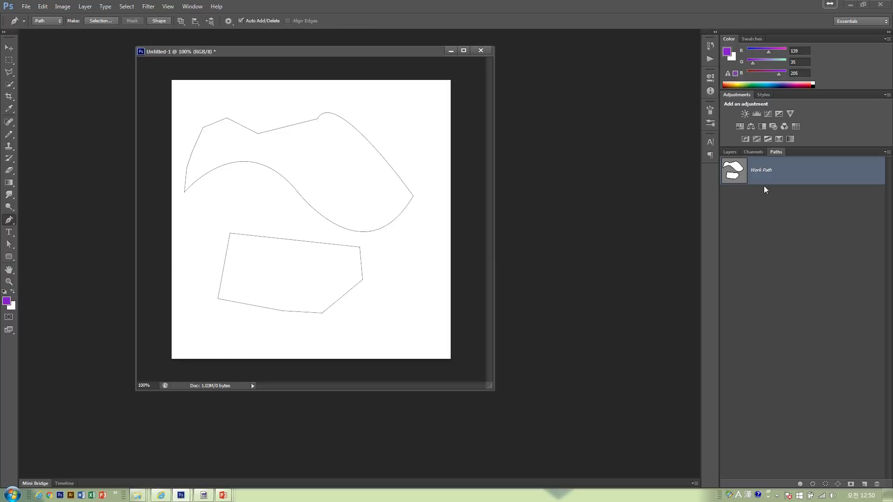
Hide and show the work path on the canvas a few times, leaving it deselected
left_click(772, 216)
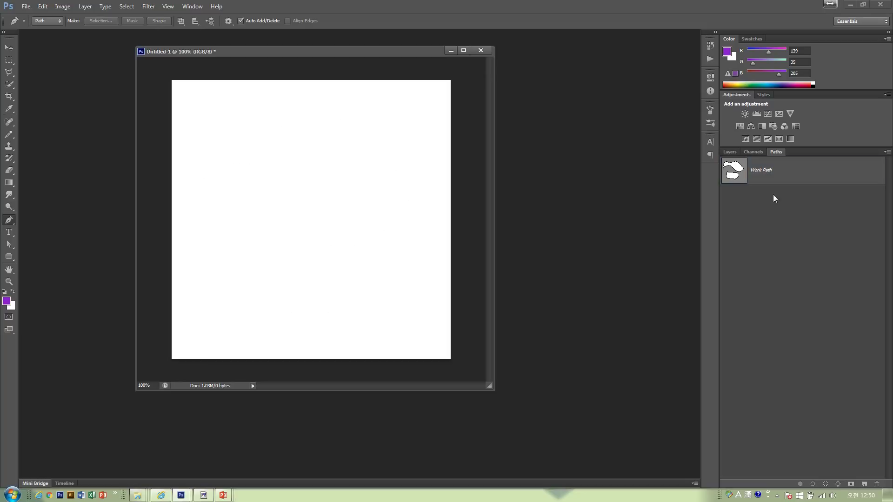
left_click(774, 172)
left_click(775, 219)
left_click(780, 175)
left_click(779, 251)
Replace the unsaved work path by drawing a closed six-point polygon on the canvas's left and lower-middle area
left_click(197, 164)
left_click(283, 221)
left_click(323, 296)
left_click(244, 319)
left_click(201, 257)
left_click(197, 192)
left_click(198, 164)
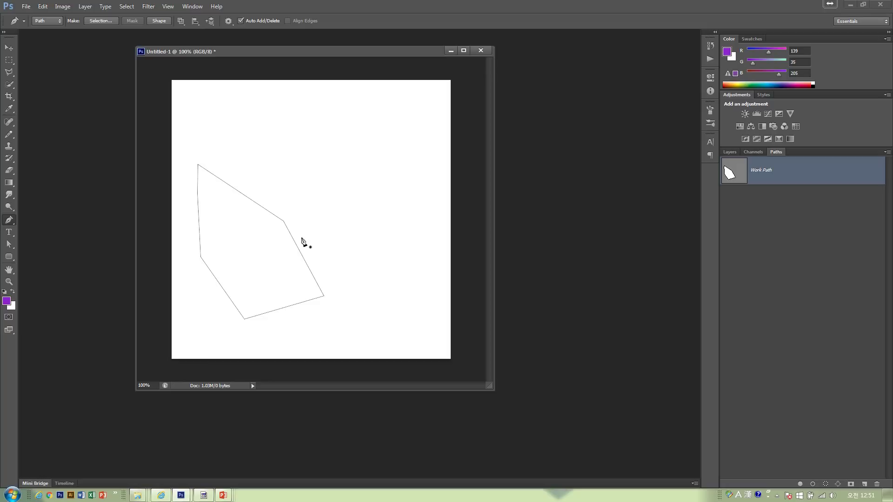
Save the work path under the name Path 1 and deselect it
double_click(796, 175)
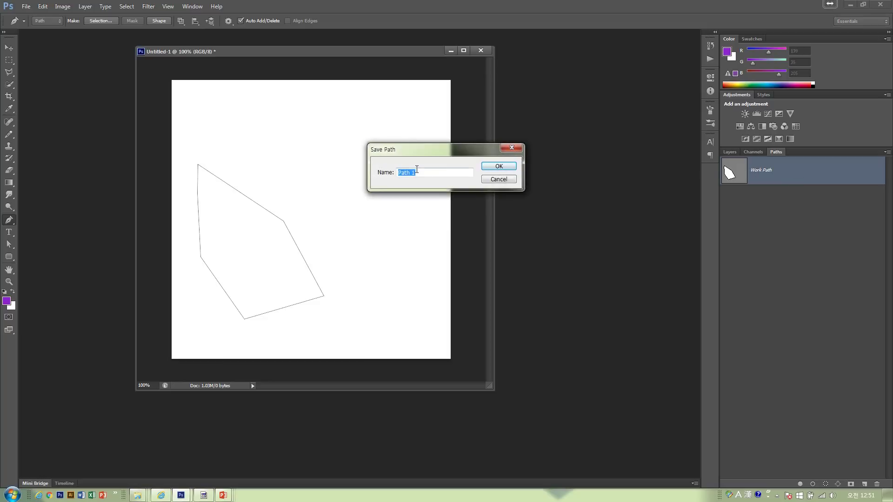
left_click(495, 167)
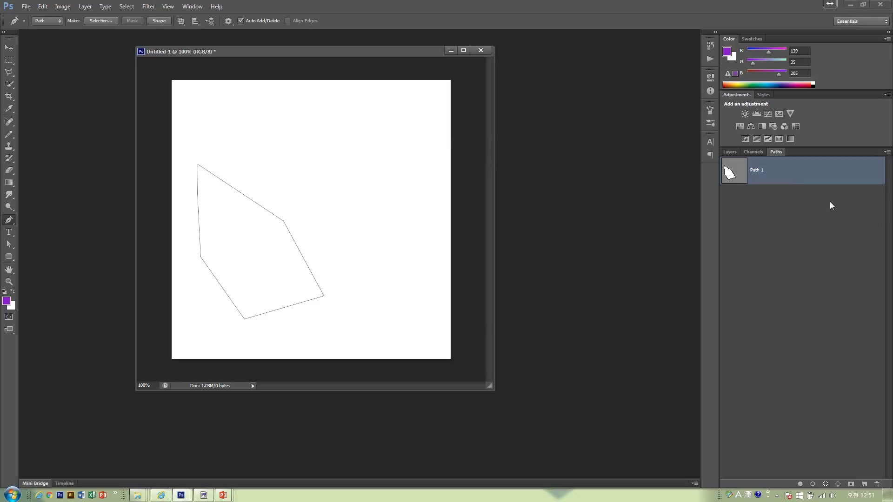
left_click(819, 248)
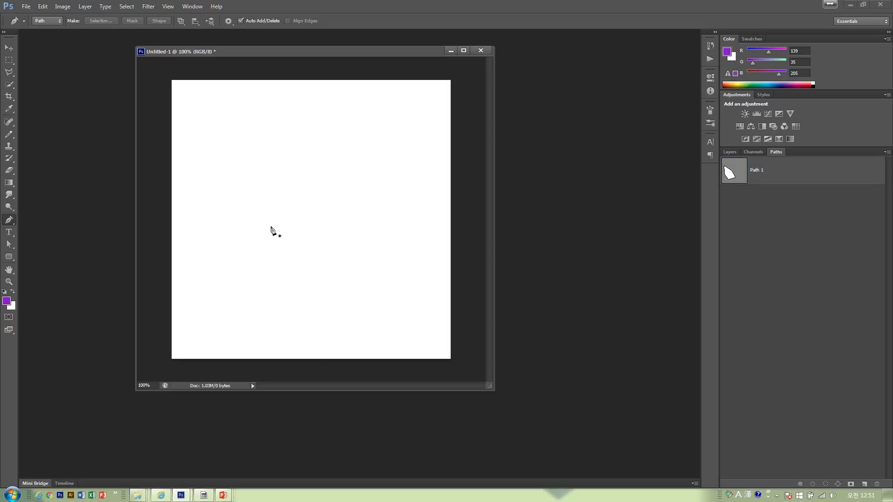
Draw a large closed seven-point polygon around the canvas's centre as a new work path
left_click(225, 140)
left_click(327, 101)
left_click(399, 128)
left_click(404, 216)
left_click(315, 294)
left_click(225, 252)
left_click(219, 198)
left_click(225, 140)
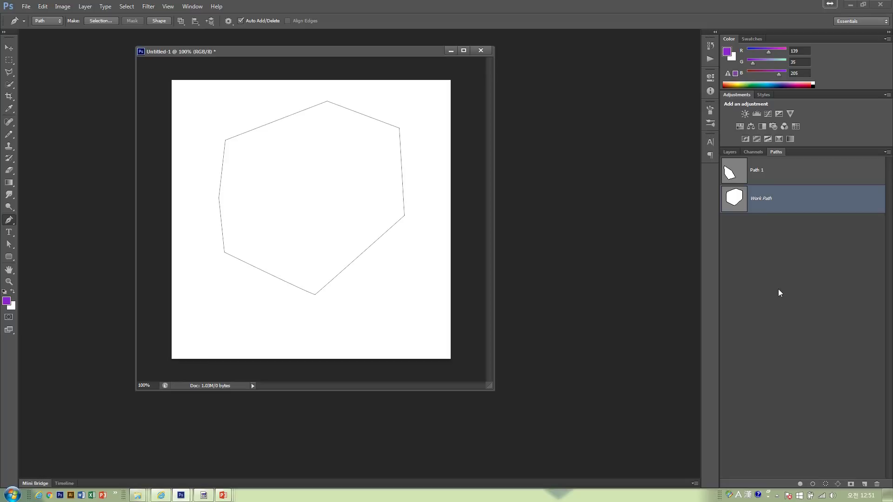
Save the seven-point work path as Path 2 and deselect it
double_click(803, 205)
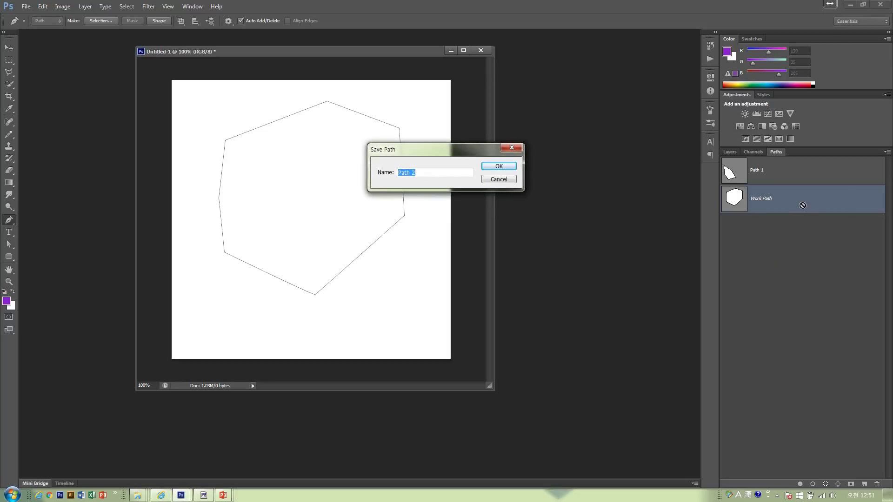
key("Return")
left_click(807, 259)
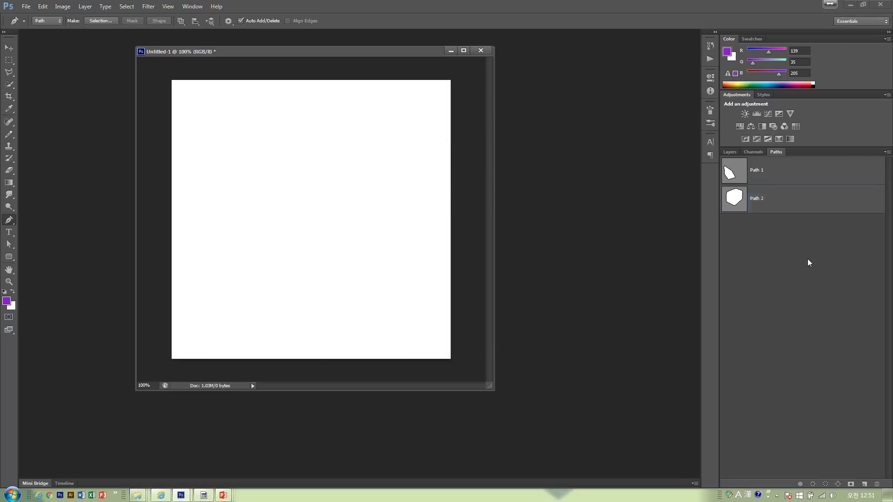
Draw a closed six-point, roughly four-sided shape in the middle of the canvas as a new work path
left_click(359, 270)
left_click(377, 182)
left_click(257, 169)
left_click(238, 218)
left_click(236, 272)
left_click(277, 282)
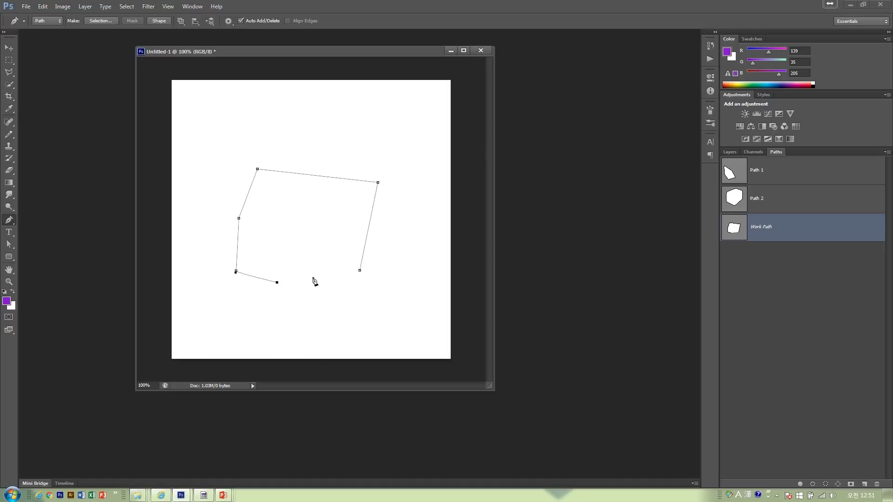
left_click(360, 272)
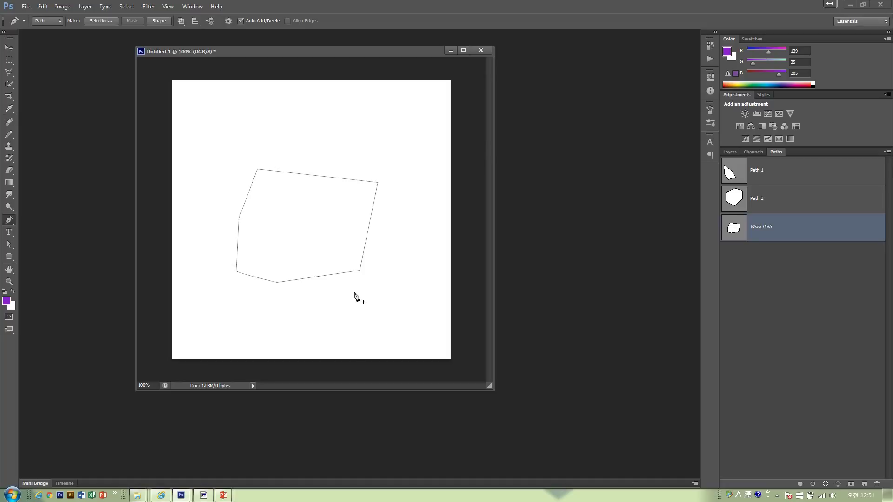
View Path 1 and Path 2, and save the remaining work path as Path 3, leaving it deselected
left_click(776, 181)
left_click(797, 202)
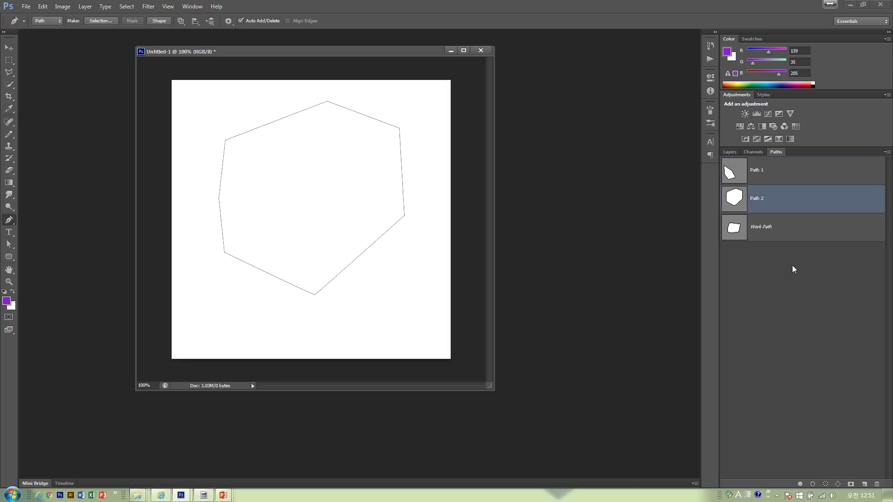
double_click(793, 235)
key("Return")
left_click(791, 274)
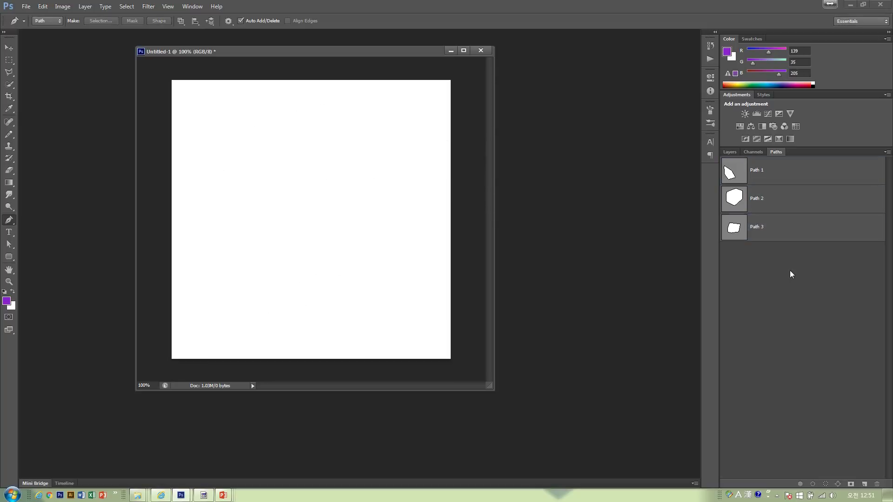
Compare the shapes of Path 1, Path 2 and Path 3 by displaying each saved path on the canvas in turn
left_click(773, 201)
left_click(773, 175)
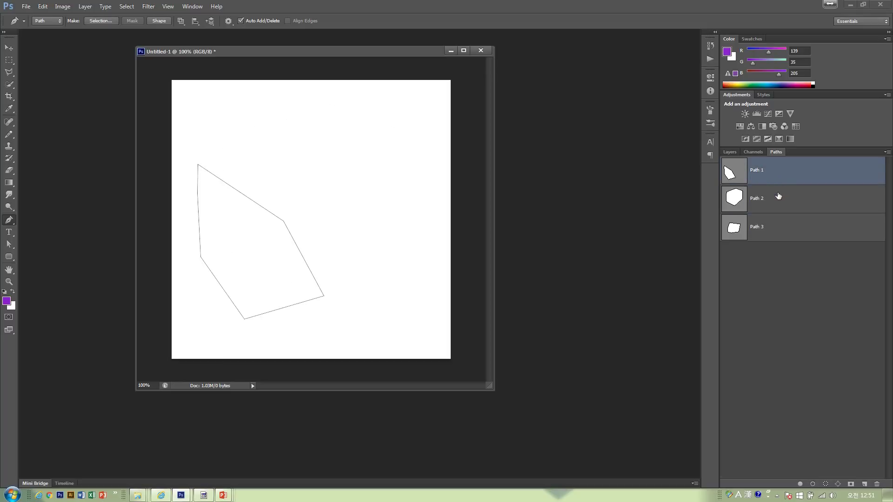
left_click(779, 209)
left_click(779, 226)
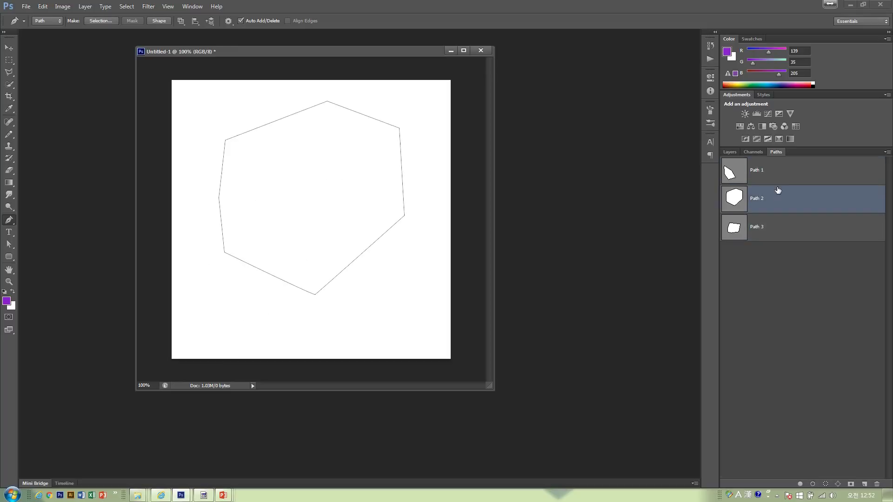
left_click(778, 203)
left_click(781, 171)
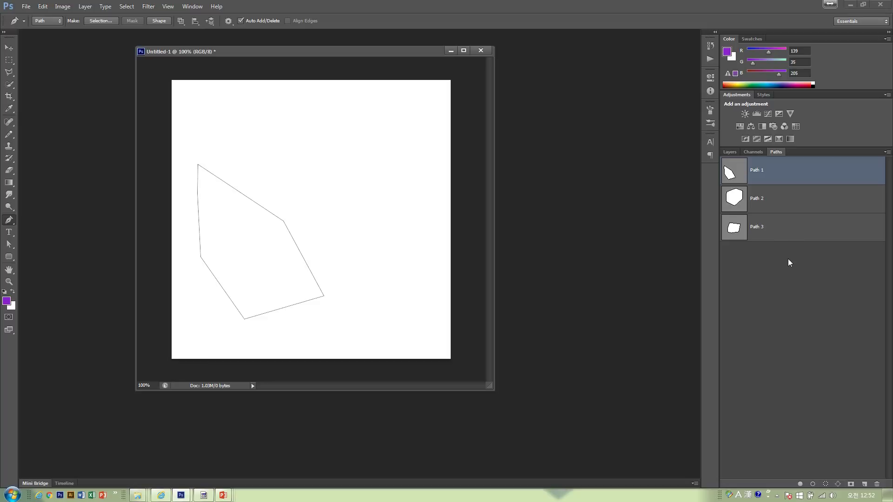
left_click(763, 203)
left_click(781, 181)
left_click(781, 200)
left_click(782, 232)
left_click(782, 205)
left_click(781, 170)
left_click(783, 205)
left_click(784, 230)
left_click(783, 202)
left_click(783, 180)
Load Path 1 as a selection and move the selection outline toward the canvas's upper right with the Rectangular Marquee tool
left_click_drag(739, 176, 741, 179)
left_click(739, 177, "ctrl")
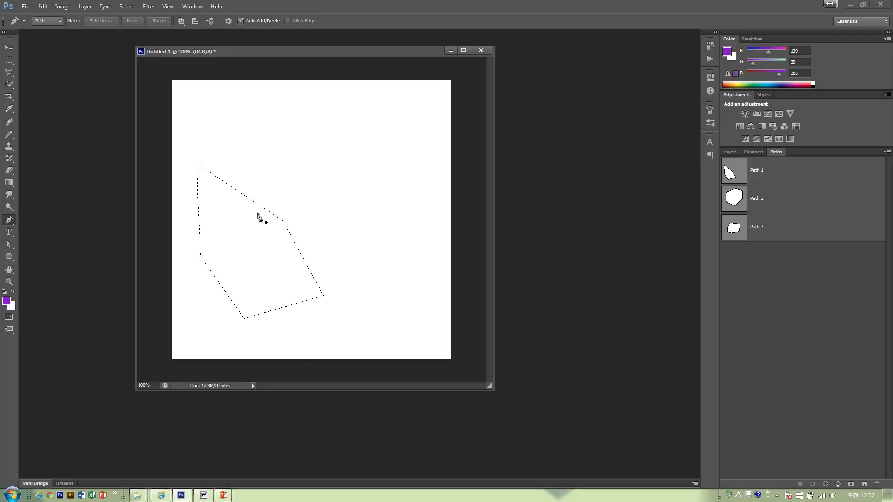
left_click(11, 64)
left_click_drag(277, 200, 303, 209)
Add a large rectangular area overlapping the right part of the selection
left_click(47, 21)
left_click_drag(290, 132, 398, 299)
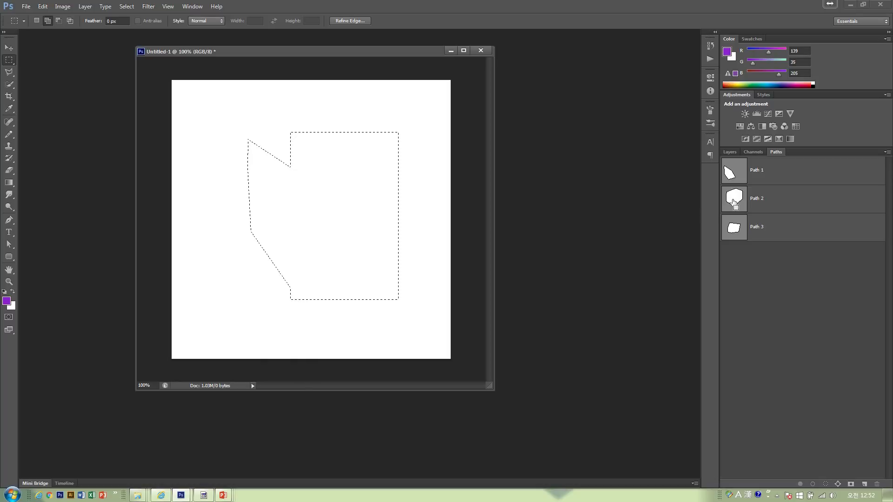
Load Path 2 and Path 3 in turn as the selection, briefly display Path 1, and clear the selection
left_click(732, 202, "ctrl")
left_click(737, 229, "ctrl")
left_click(738, 175)
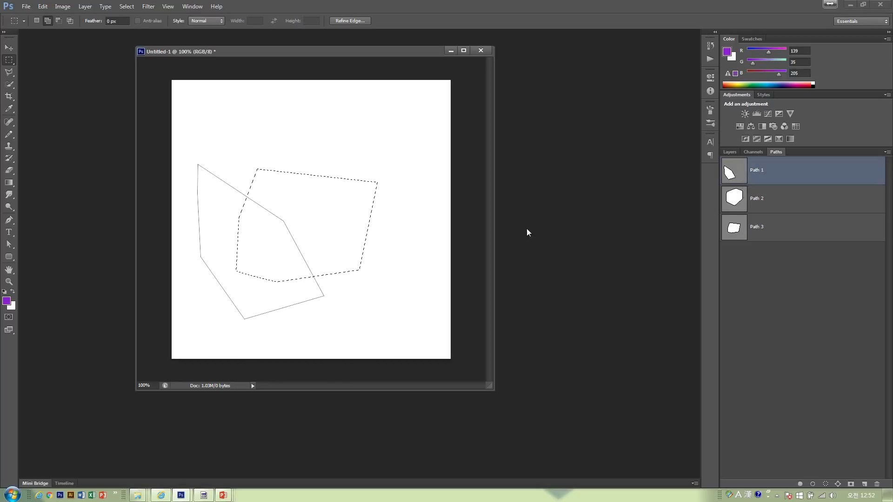
left_click(770, 275)
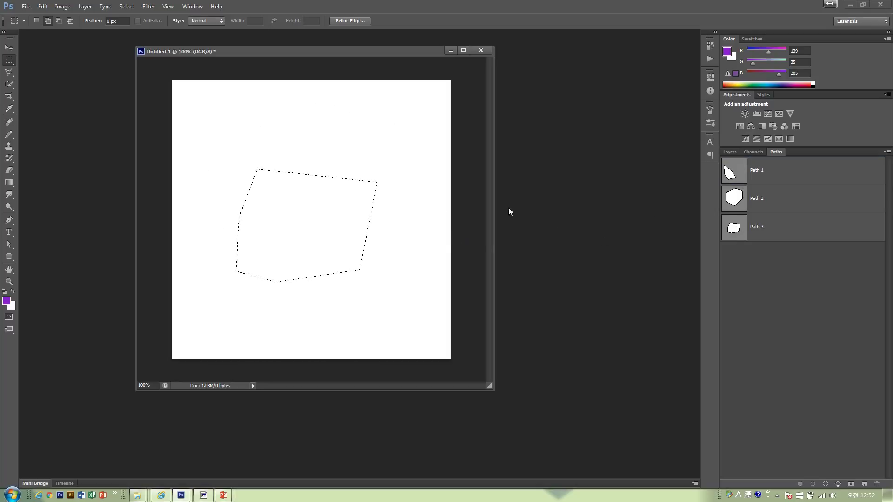
left_click(480, 216)
key("alt+Tab")
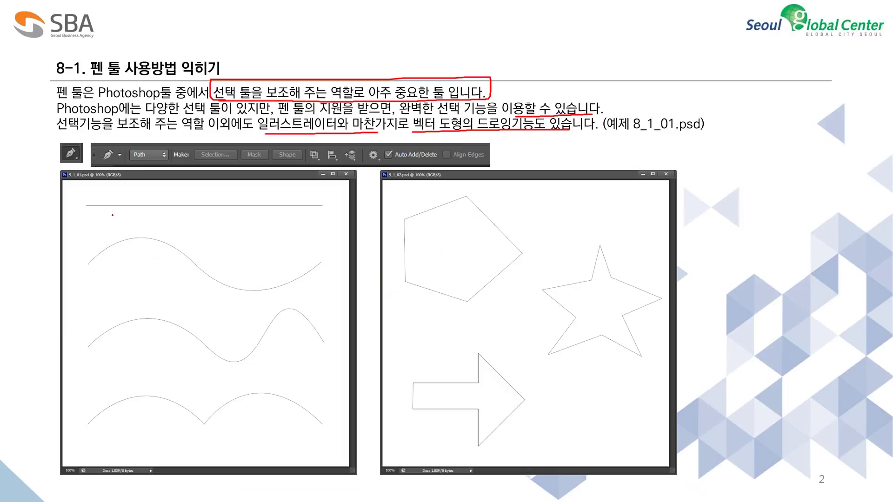
left_click_drag(88, 210, 307, 214)
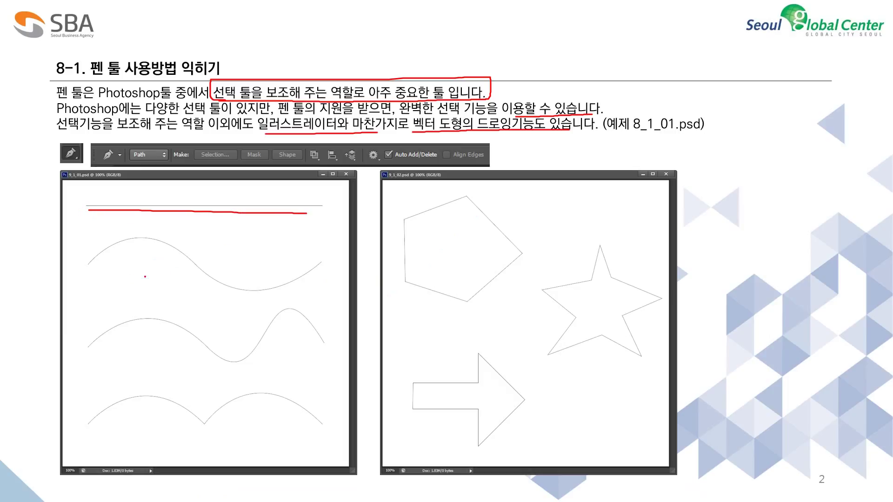
mouse_move(95, 266)
left_mouse_down()
mouse_move(131, 249)
mouse_move(247, 304)
mouse_move(314, 283)
left_mouse_up()
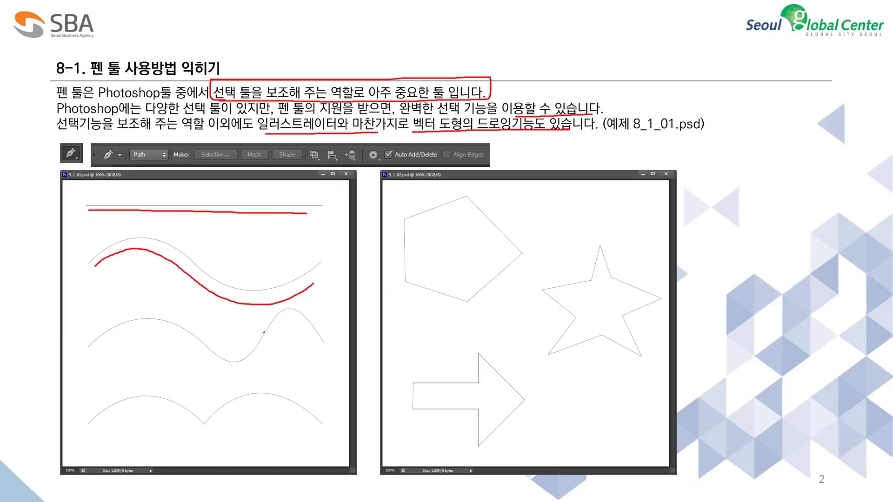
mouse_move(95, 430)
left_mouse_down()
mouse_move(123, 420)
mouse_move(191, 432)
mouse_move(300, 406)
mouse_move(318, 422)
left_mouse_up()
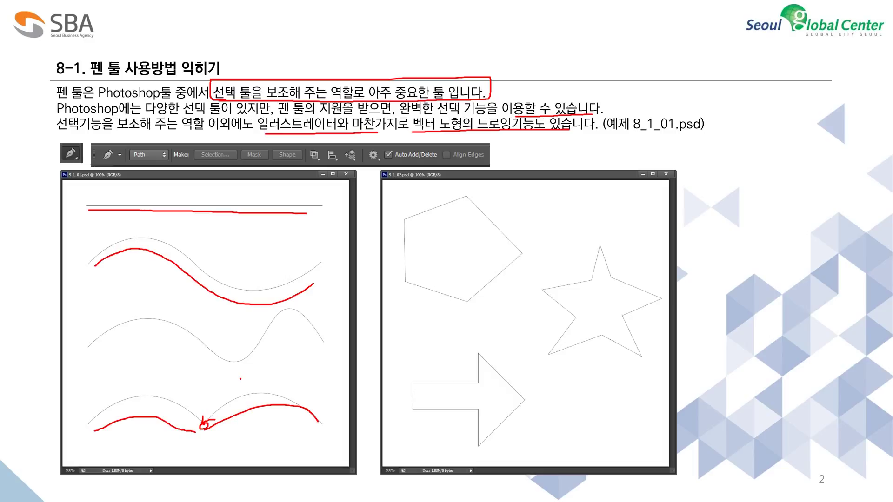
key("Right")
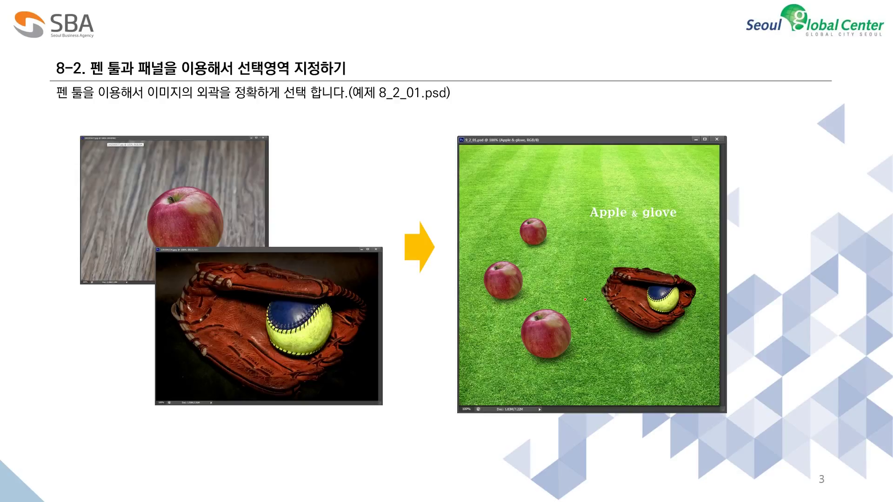
key("alt+Tab")
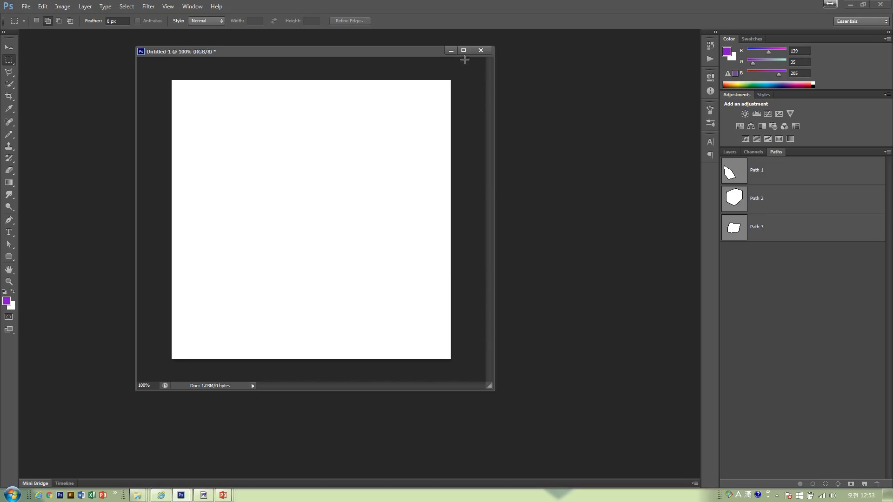
Close the untitled practice document without saving it
left_click(481, 50)
left_click(448, 187)
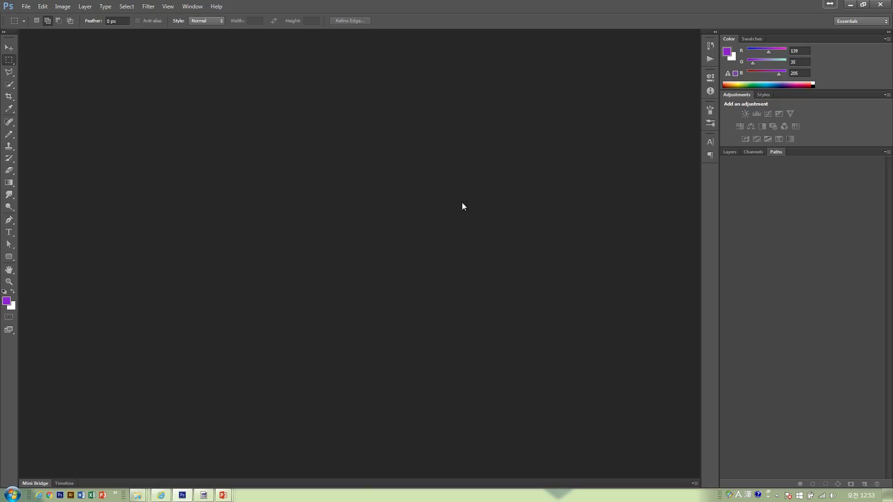
Open the example file 8_1_02.psd from another lesson folder and close it again
key("ctrl+o")
left_click(574, 99)
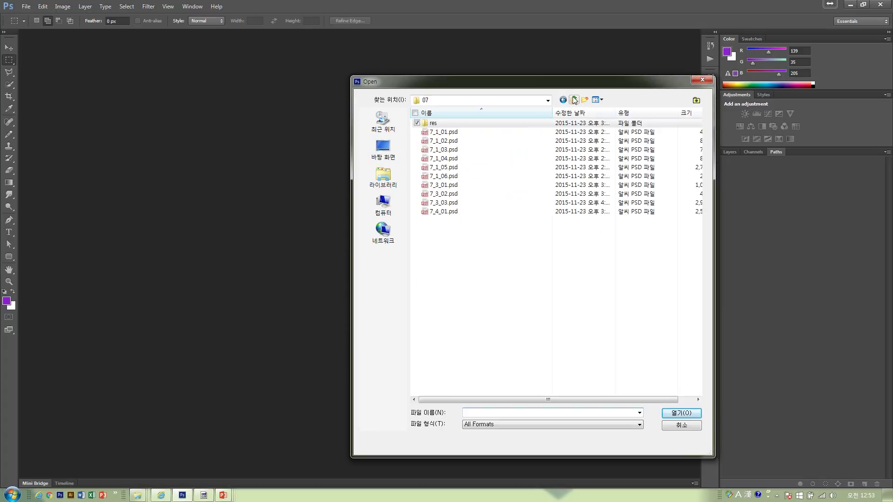
left_click(574, 99)
double_click(475, 151)
left_click(465, 141)
left_click(671, 414)
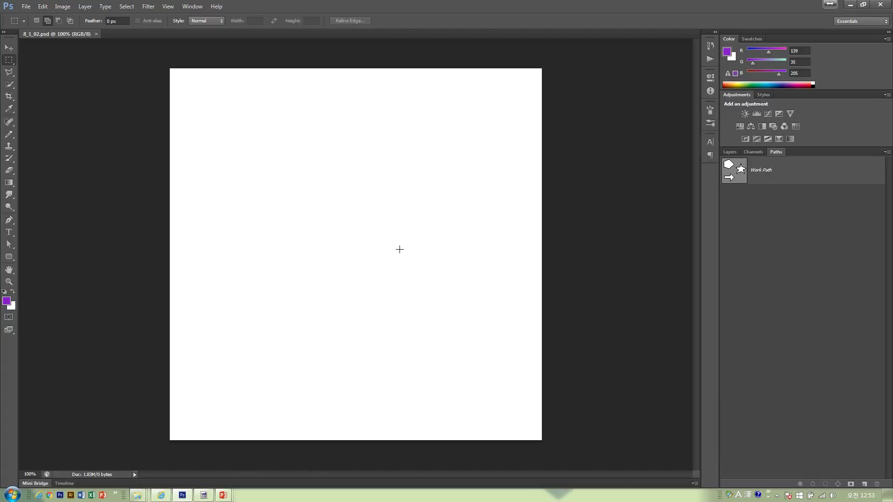
left_click(96, 34)
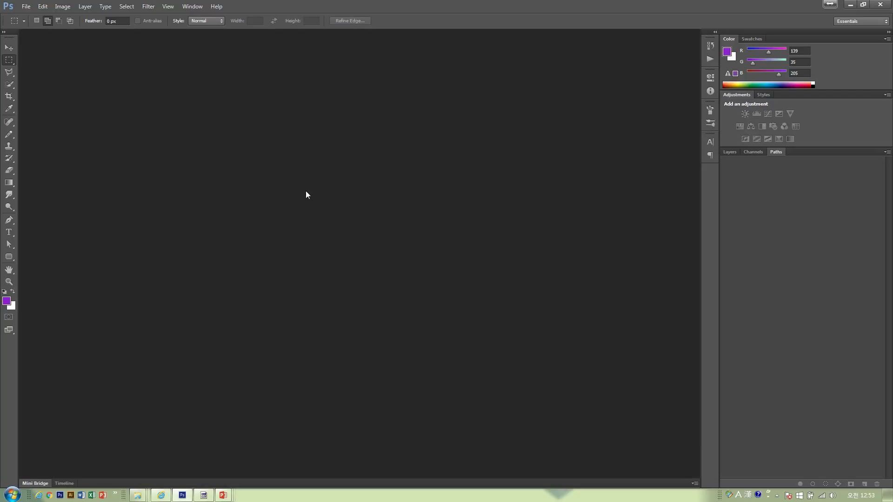
Open the example file 8_2_01.psd and enlarge its floating window slightly around the image
double_click(307, 193)
left_click(470, 150)
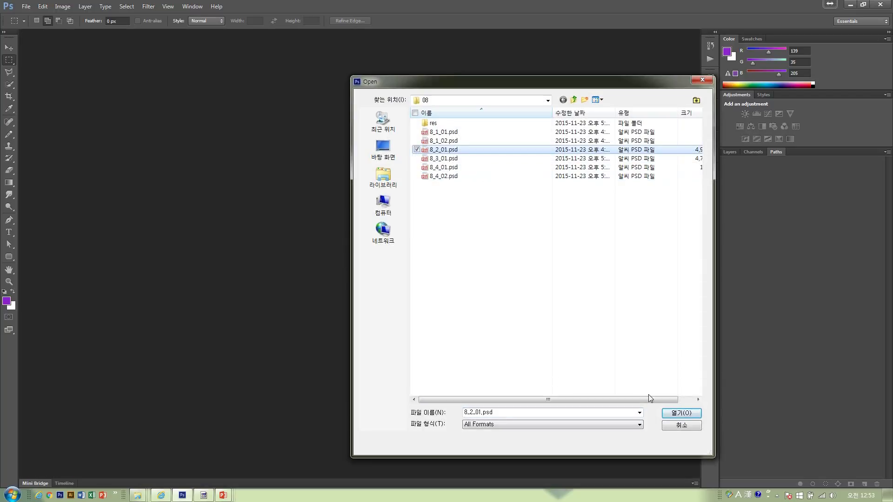
left_click(672, 413)
left_click_drag(91, 33, 110, 53)
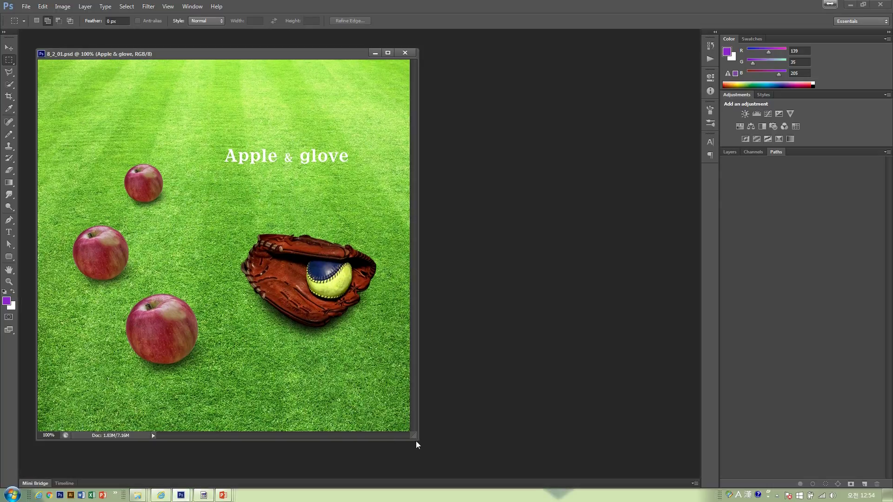
left_click_drag(416, 442, 426, 451)
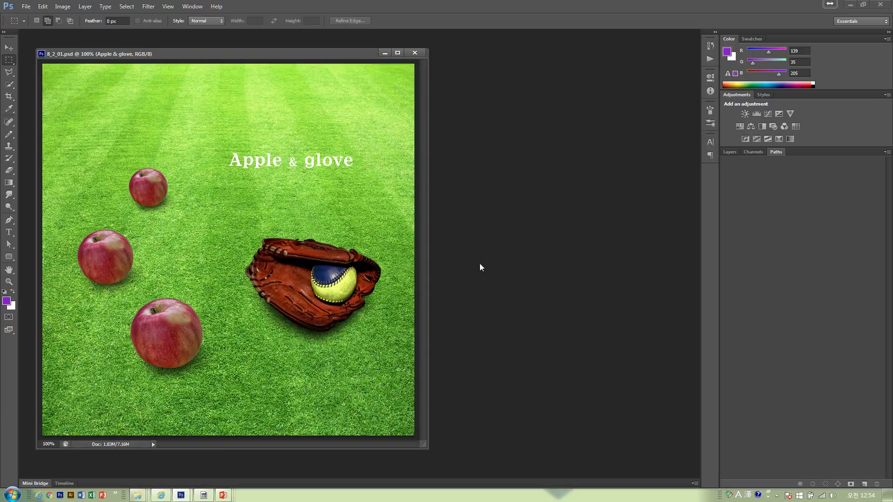
Browse the res folder and preview its JPG files to identify the glove, apple and grass source images
key("ctrl+o")
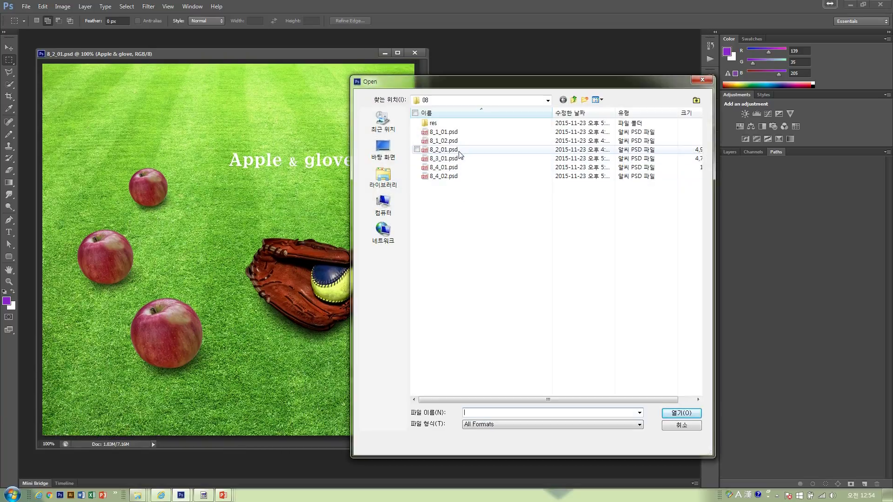
double_click(435, 124)
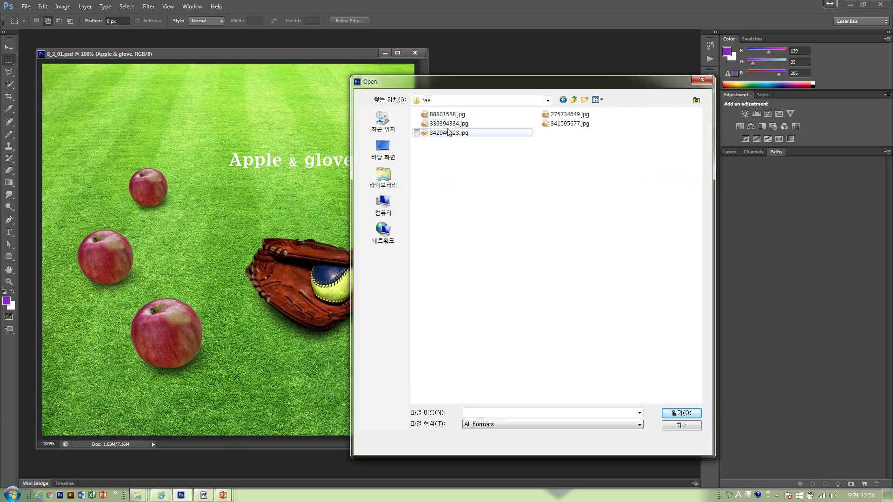
left_click(447, 114)
right_click(449, 118)
right_click(457, 126)
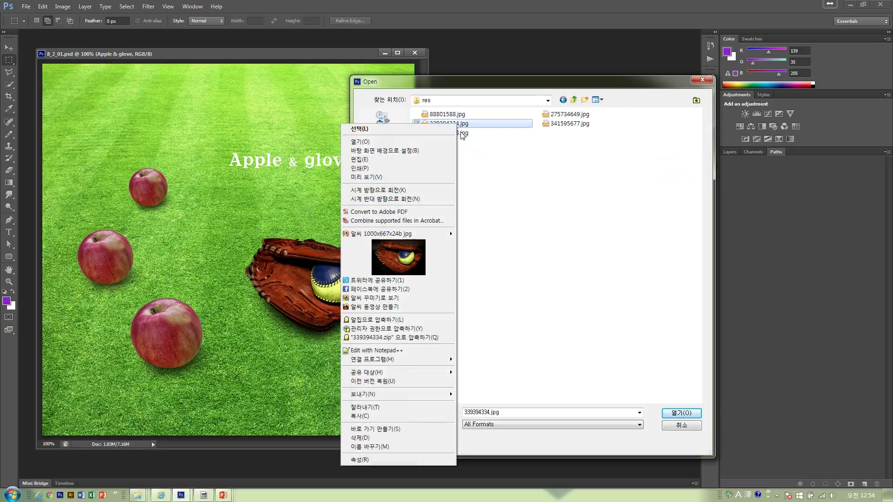
left_click(477, 143)
right_click(460, 132)
left_click(464, 132)
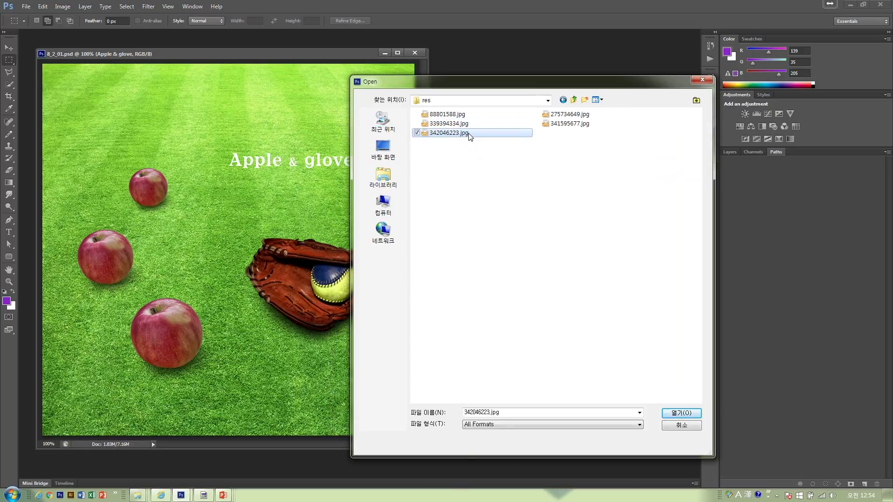
right_click(468, 132)
left_click(549, 125)
right_click(550, 124)
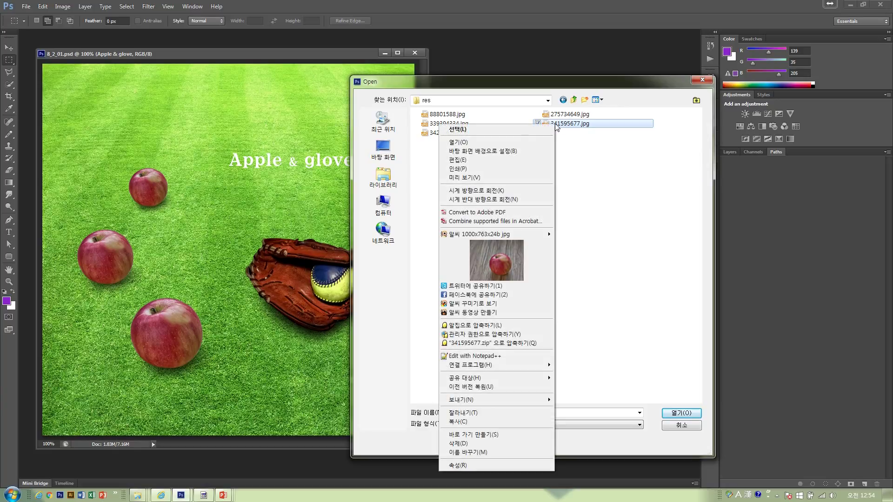
left_click(561, 114)
right_click(561, 115)
left_click(588, 147)
Open 275734649.jpg, 339394334.jpg and 341595677.jpg, float the grass and apple images in separate windows, and minimize the remaining window group
left_click(576, 124, "ctrl")
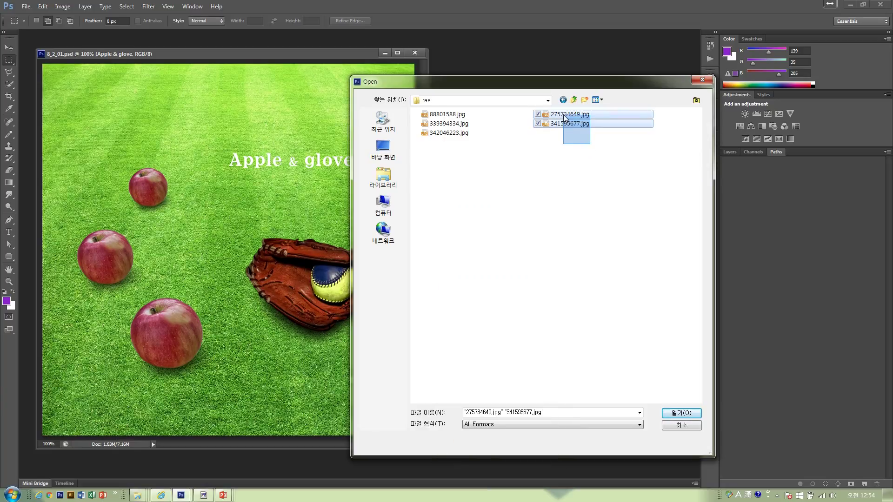
left_click(672, 413)
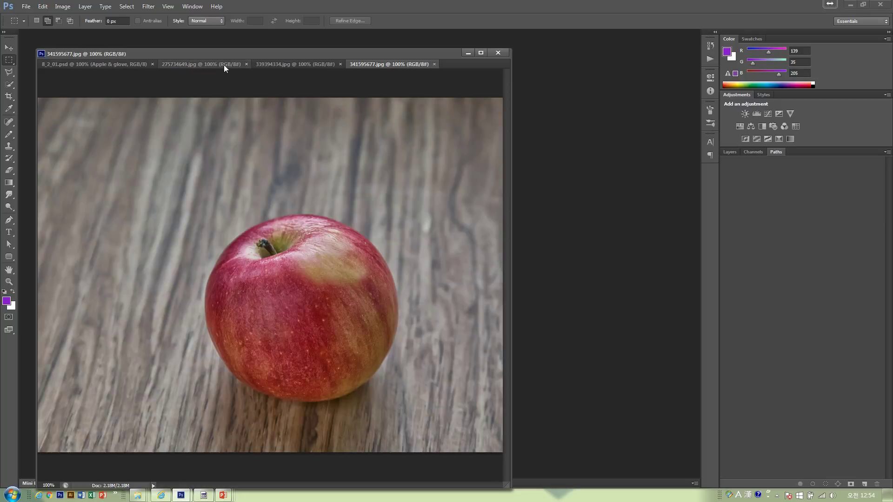
left_click(199, 64)
left_click_drag(199, 64, 365, 115)
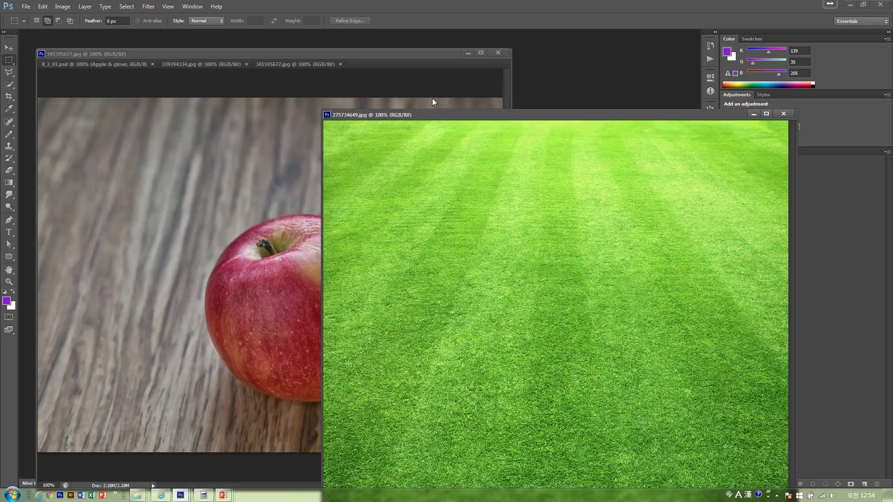
left_click_drag(443, 114, 392, 58)
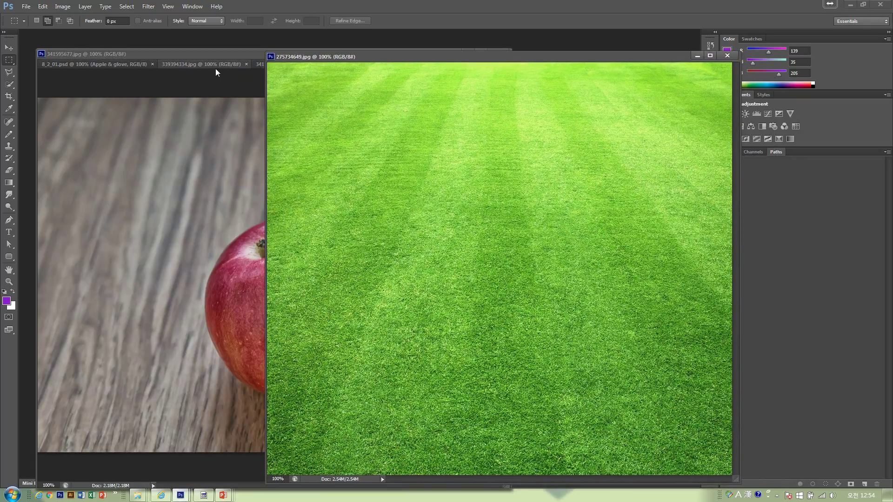
left_click_drag(259, 65, 200, 82)
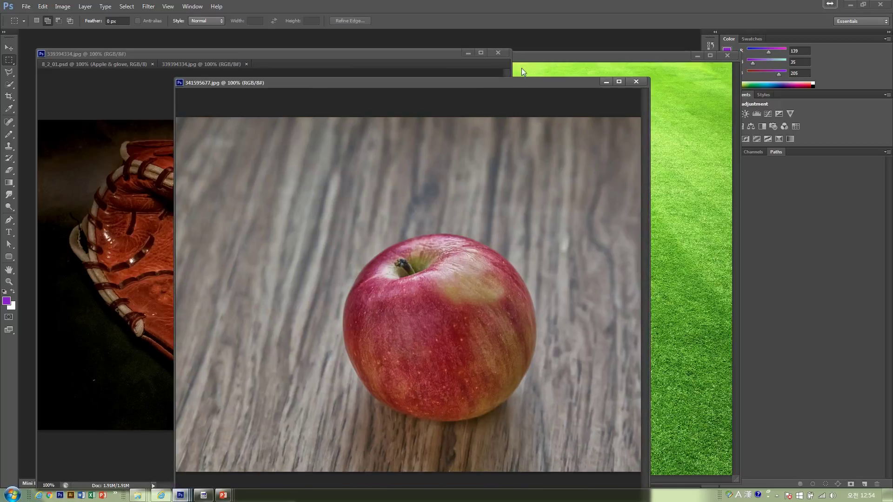
left_click(468, 53)
left_click_drag(458, 81, 337, 48)
Try to select the apple with the Elliptical Marquee tool
right_click(11, 60)
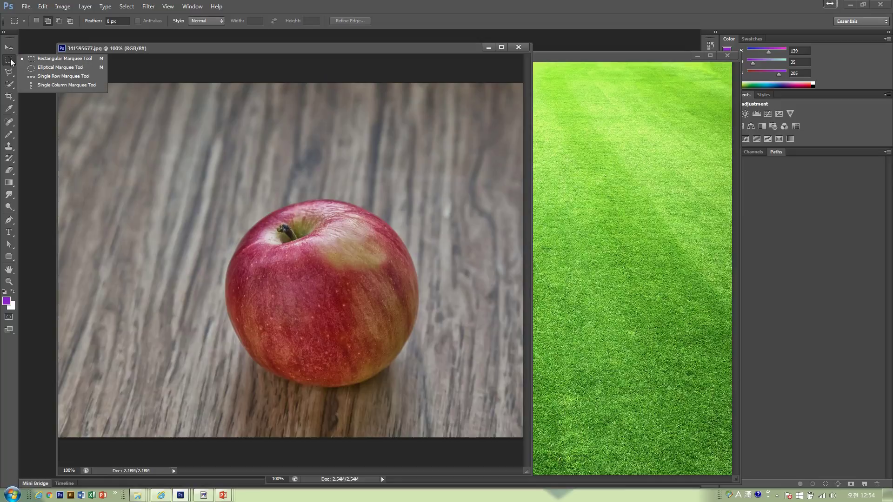
left_click(35, 67)
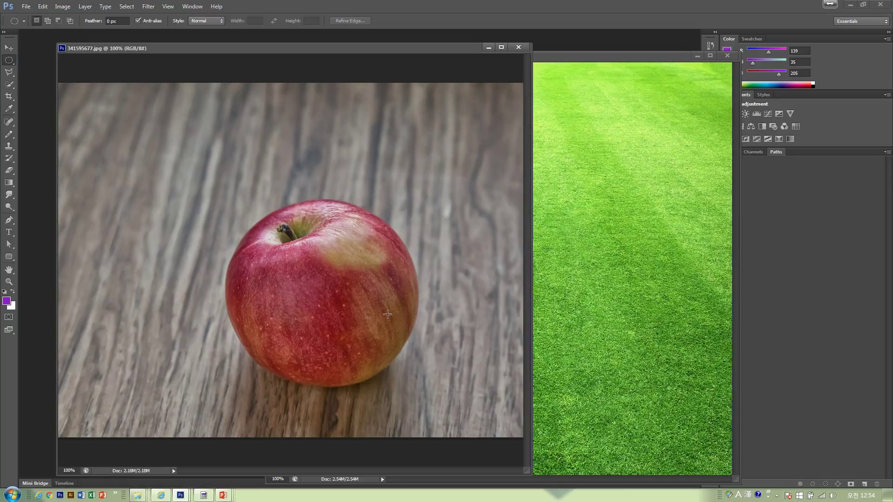
left_click_drag(327, 305, 430, 379)
mouse_move(350, 333)
left_mouse_down()
mouse_move(349, 287)
mouse_move(429, 395)
mouse_move(358, 333)
mouse_move(361, 344)
left_mouse_up()
left_click(338, 297)
Start a Pen tool path on the apple's upper right edge and curve it over the top to the upper left
left_click(388, 260)
left_click(386, 259)
left_click(258, 195)
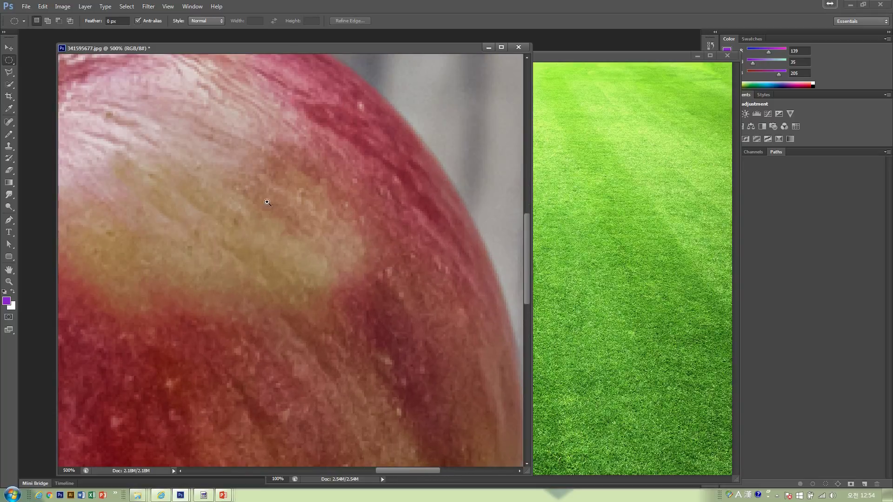
left_click_drag(270, 209, 363, 267)
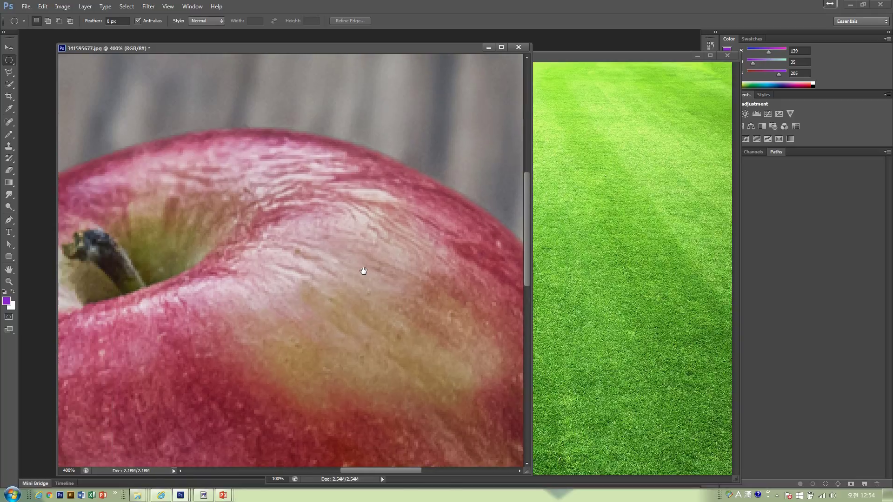
left_click(9, 220)
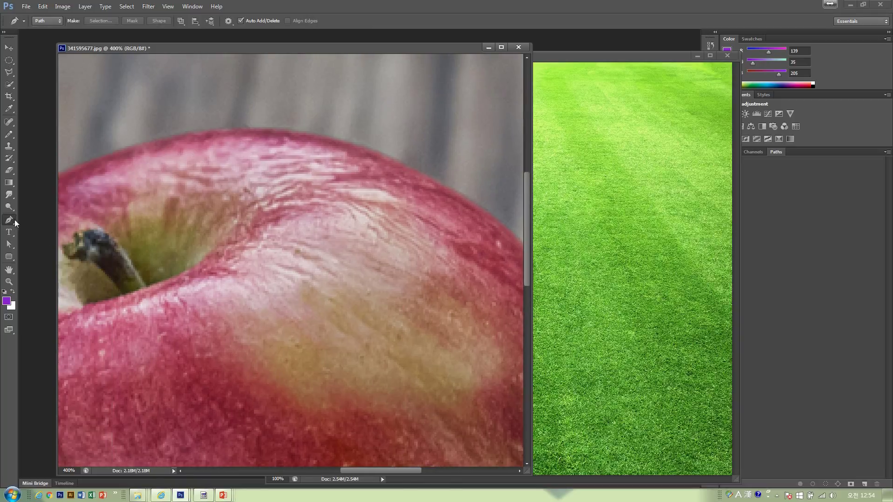
left_click(437, 186)
left_click_drag(199, 139, 267, 170)
left_click_drag(552, 315, 748, 315)
left_click_drag(358, 245, 517, 249)
left_click_drag(351, 186, 249, 223)
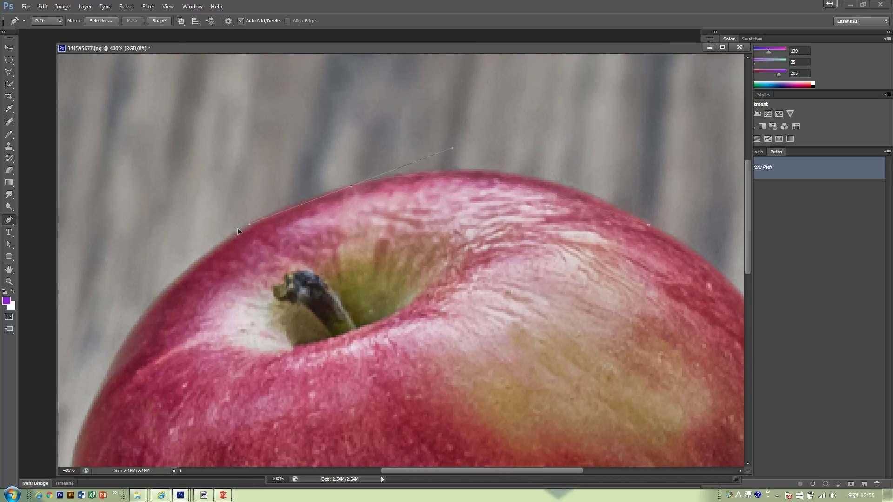
left_click_drag(197, 243, 178, 241)
left_click_drag(377, 216, 502, 145)
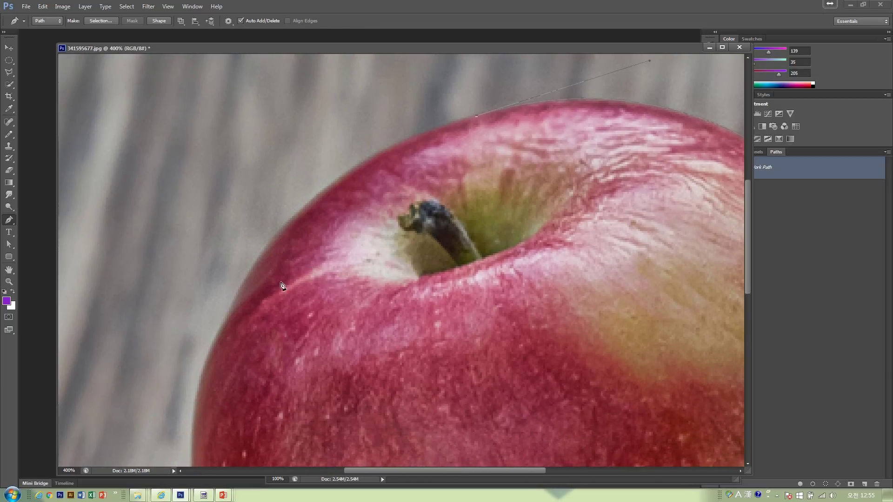
Continue the path down the apple's left edge with three curved anchor points, removing each outgoing direction handle
left_click_drag(234, 300, 155, 448)
left_click(235, 301, "alt")
scroll(262, 312, "down", 2)
scroll(315, 172, "down", 4)
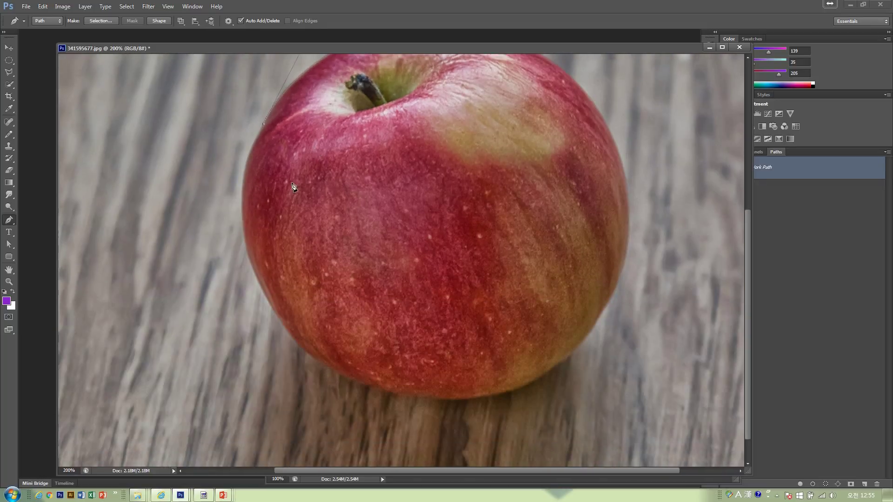
left_click_drag(242, 208, 245, 260)
left_click(242, 209, "alt")
left_click_drag(290, 335, 345, 401)
left_click(290, 335, "alt")
Continue the path along the apple's bottom edge and up to its lower right side with curved anchors, removing their outgoing handles
left_click_drag(415, 399, 496, 408)
left_click(415, 399, "alt")
left_click_drag(541, 377, 511, 357)
left_click(542, 378, "alt")
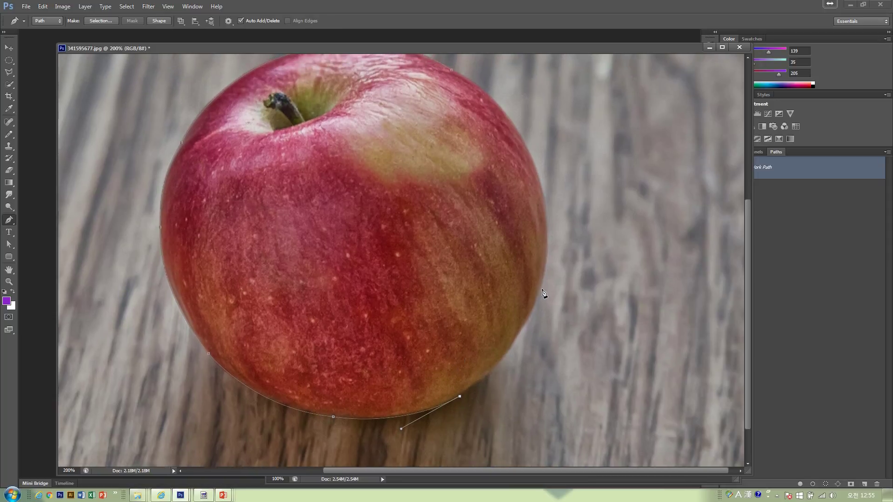
left_click_drag(542, 289, 553, 226)
key("ctrl+z")
left_click_drag(516, 342, 529, 317)
left_click(516, 341, "alt")
Continue the path up the apple's right edge, close it at the starting anchor, and deselect the work path
left_click_drag(568, 265, 566, 308)
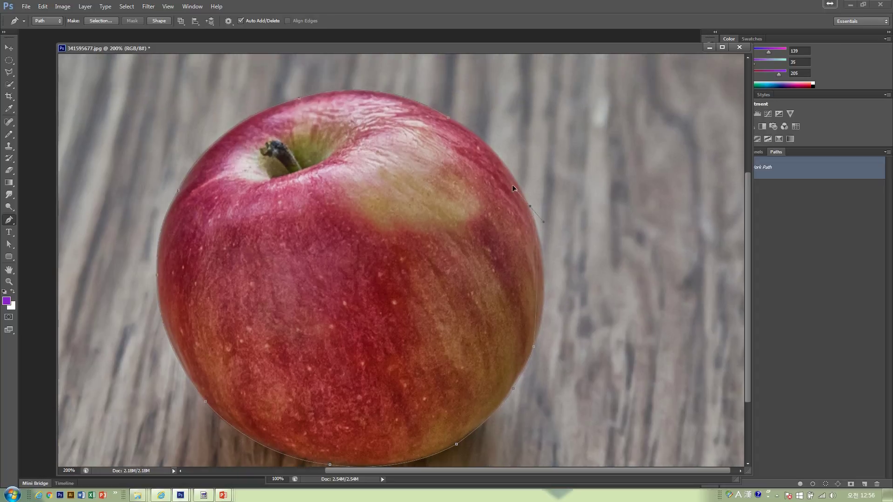
key("ctrl+z")
left_click_drag(527, 202, 501, 154)
left_click_drag(587, 223, 628, 273)
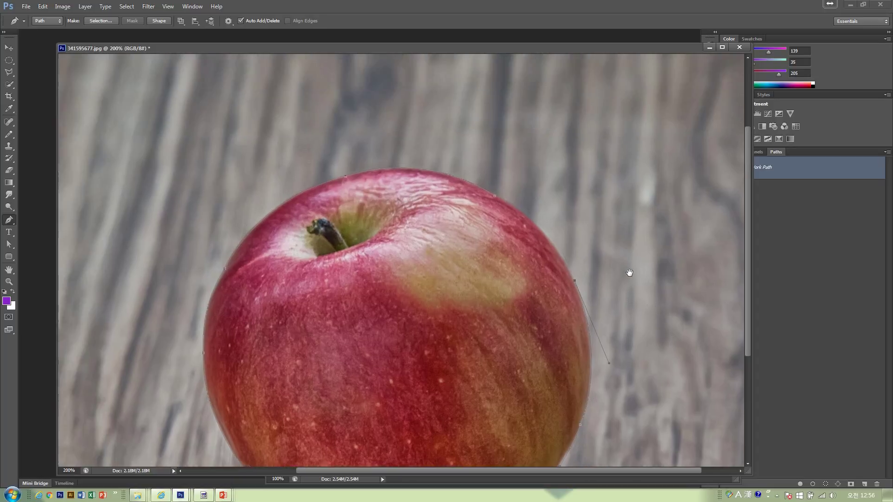
left_click(492, 202, "ctrl")
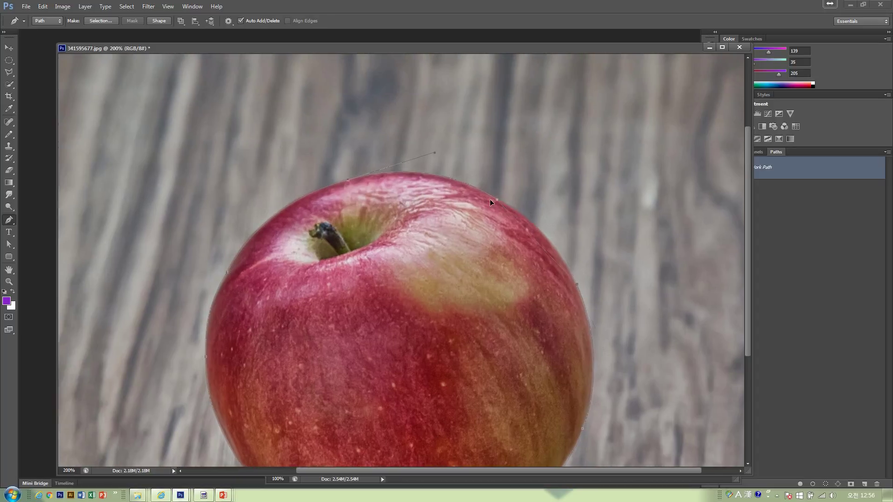
left_click_drag(443, 184, 442, 179)
left_click(772, 219)
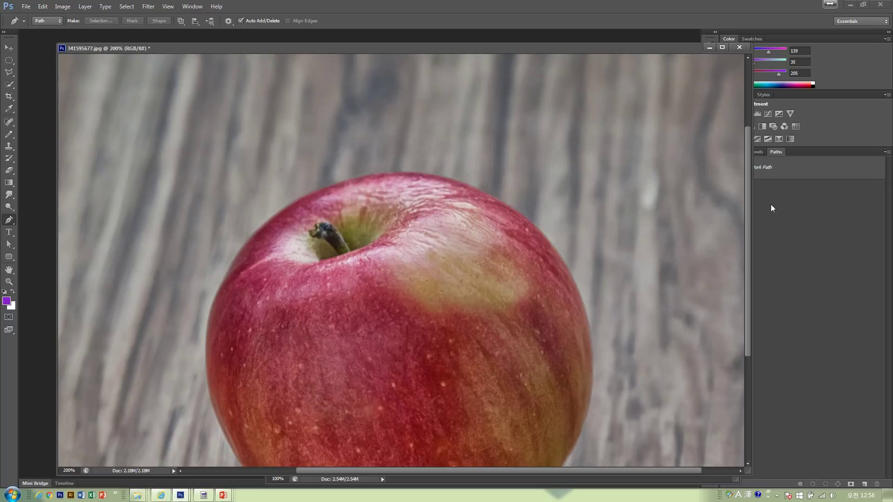
Rearrange the apple and grass windows and save the work path as Path 1
left_click_drag(655, 46, 517, 62)
left_click(615, 54)
left_click(189, 77)
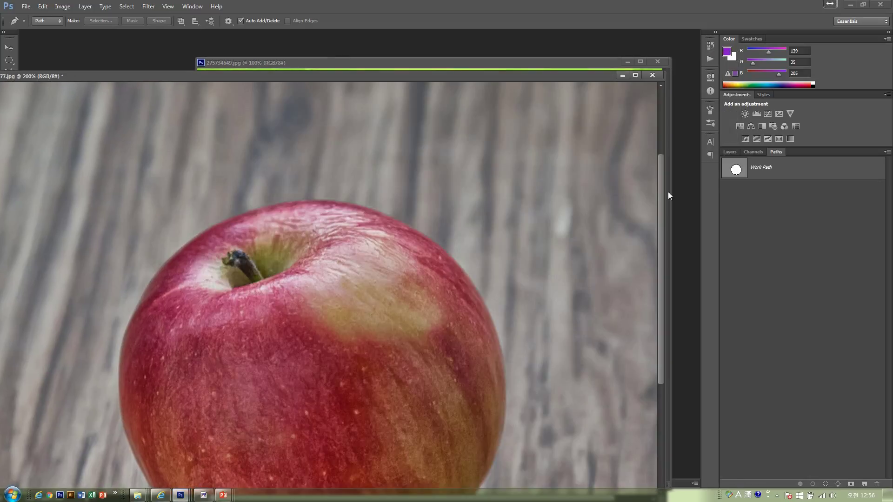
double_click(789, 177)
key("Return")
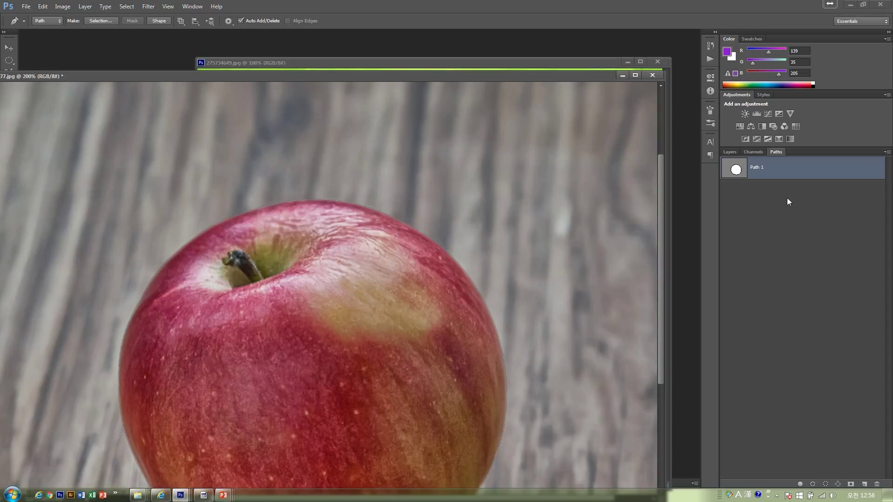
Load Path 1 as a selection and move the selected apple into the grass image with the Move tool
left_click(736, 170, "ctrl")
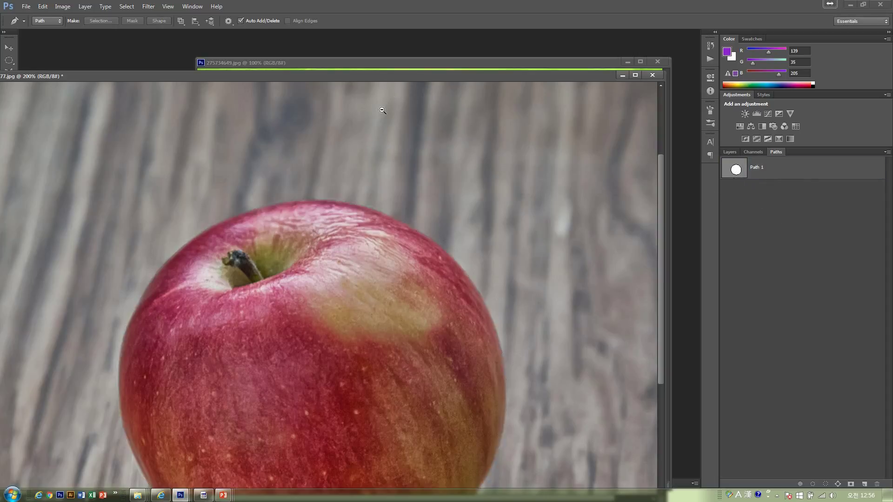
left_click(385, 106, "alt")
left_click_drag(395, 74, 588, 187)
left_click(10, 48)
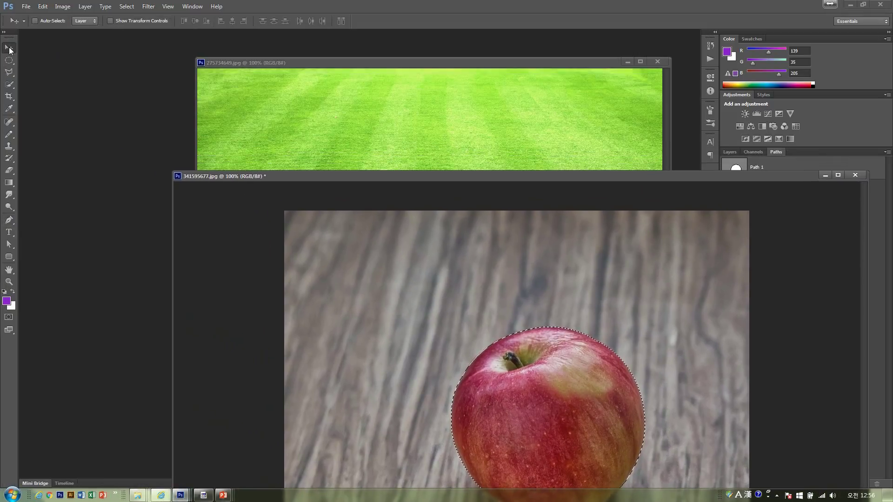
left_click_drag(555, 390, 453, 100)
Reposition the image windows and close the apple image 341595677.jpg without saving it
left_click_drag(465, 64, 284, 58)
left_click(634, 204)
left_click_drag(632, 177, 493, 141)
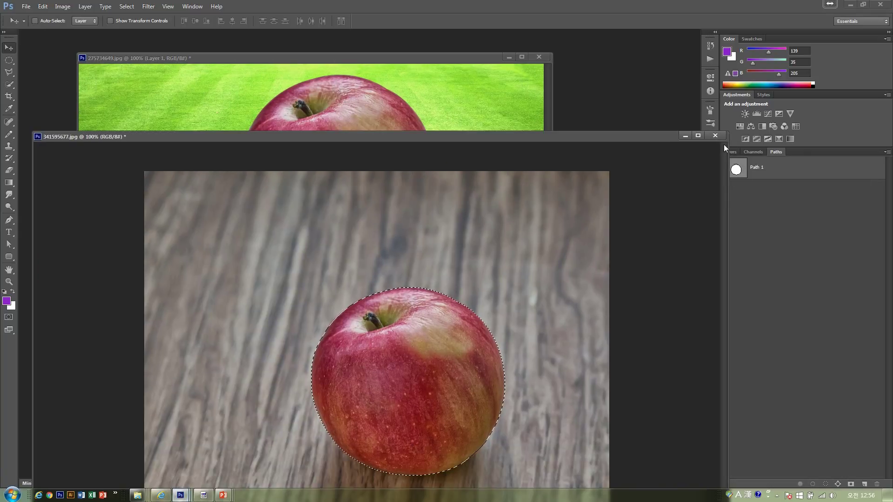
left_click(715, 136)
left_click(452, 187)
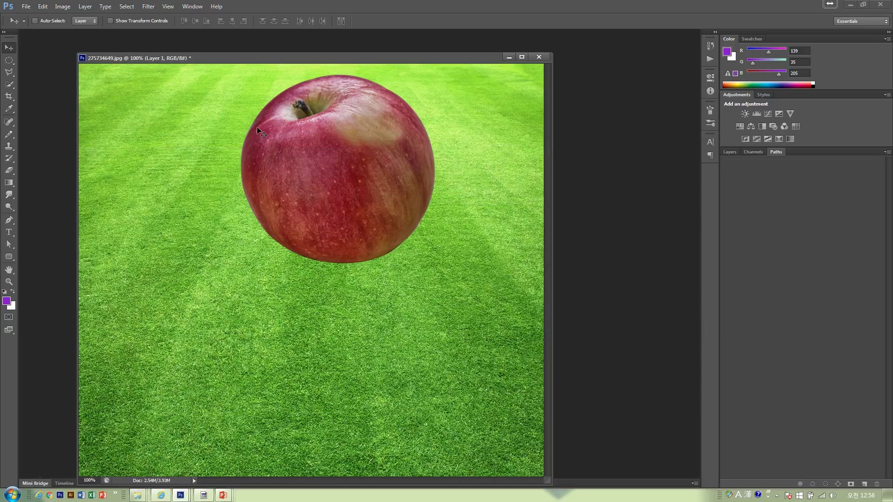
Move the apple down to the left-hand side of the grass and show the image's layers
left_click_drag(283, 59, 318, 57)
left_click_drag(367, 147, 251, 256)
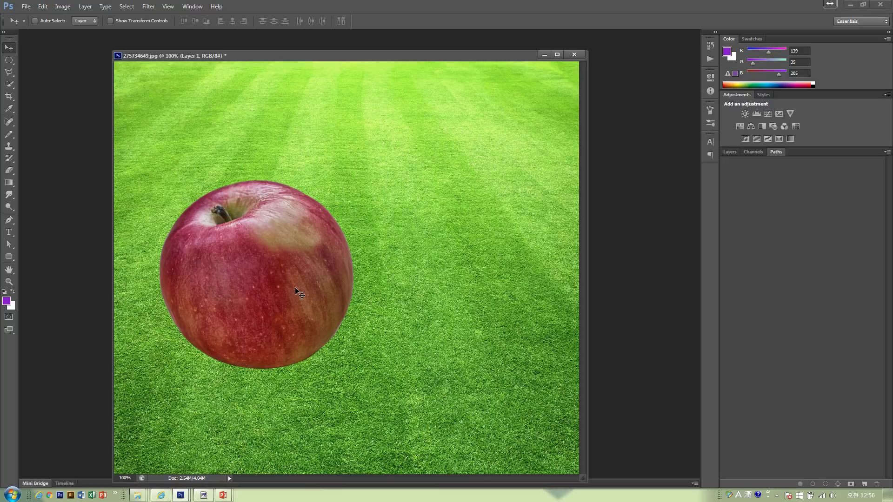
left_click(63, 6)
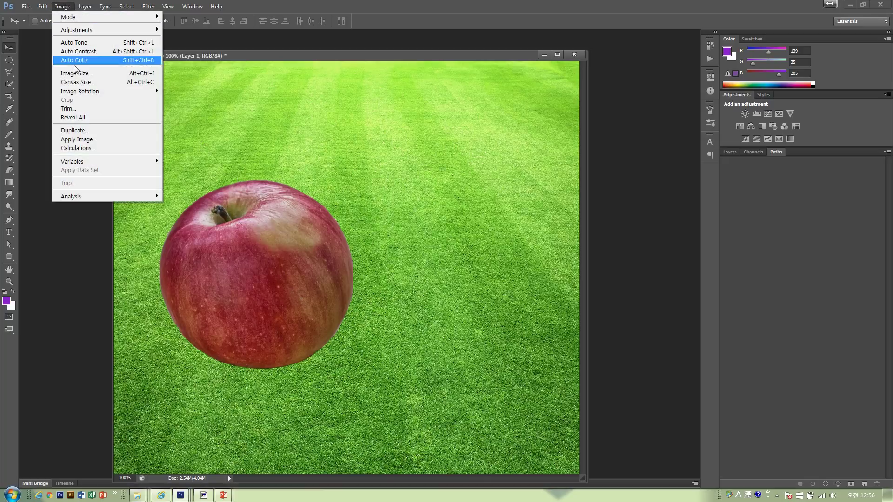
mouse_move(47, 7)
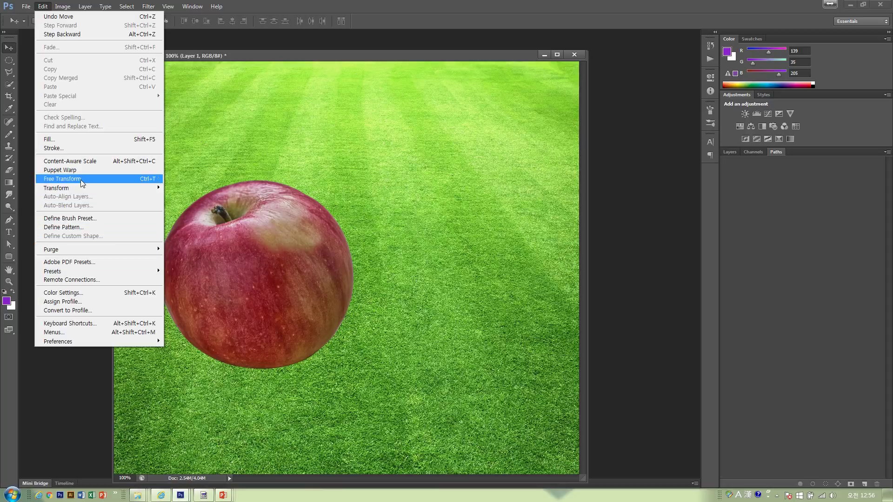
left_click(729, 153)
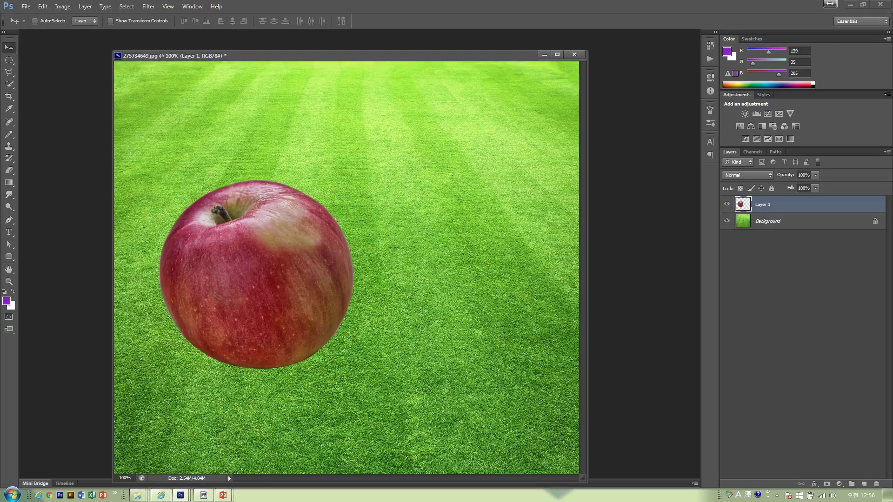
Scale the apple proportionally to about 50% with Free Transform and place it on the lower-left area of the grass
left_click(45, 7)
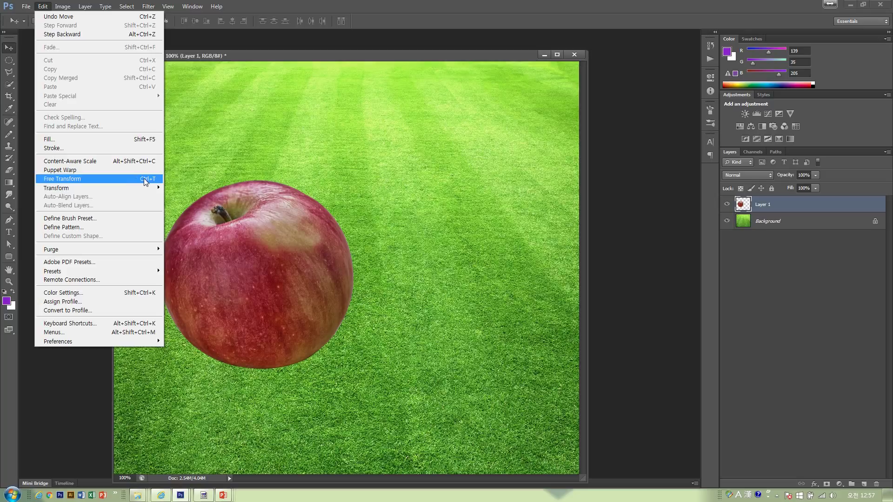
left_click(227, 62)
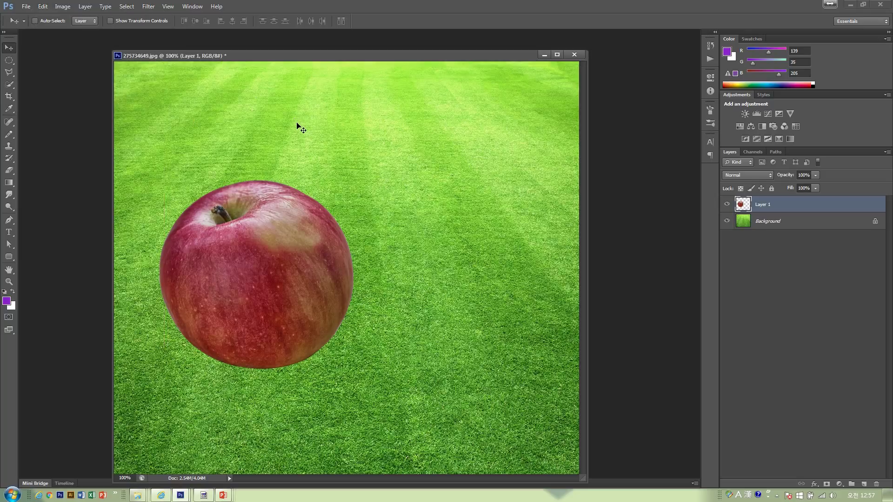
key("ctrl+t")
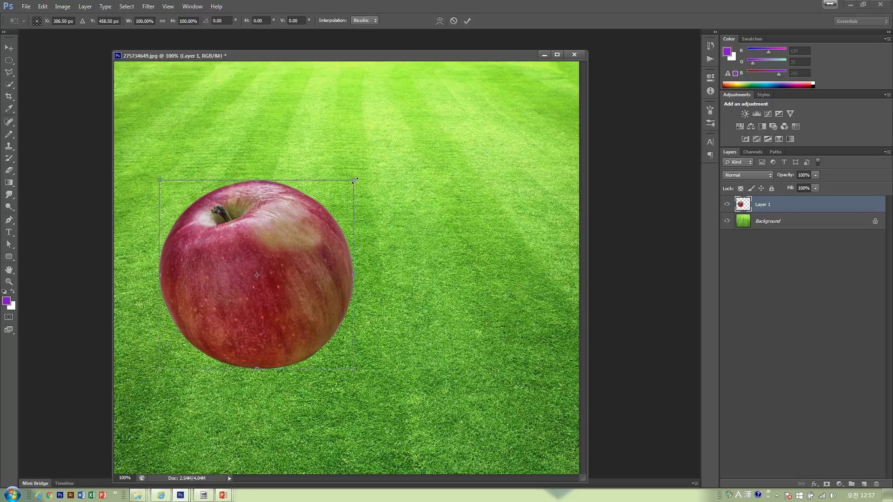
left_click_drag(354, 181, 241, 258)
key("Return")
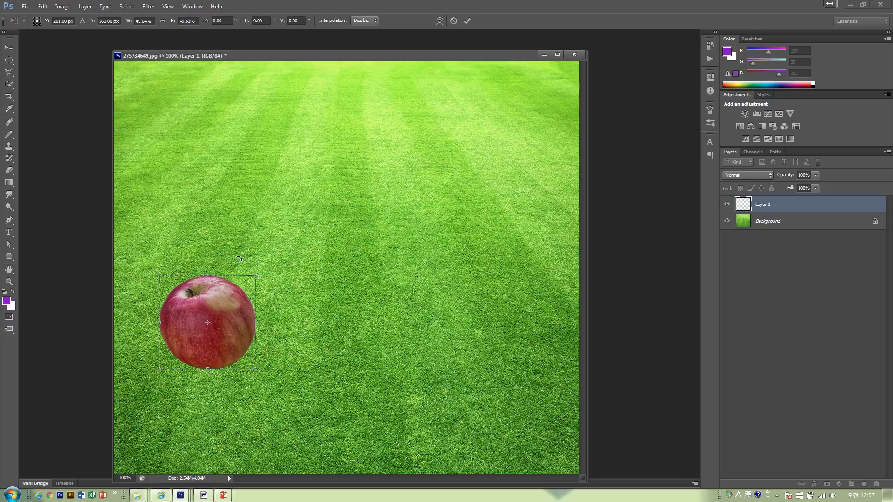
left_click_drag(221, 309, 240, 292)
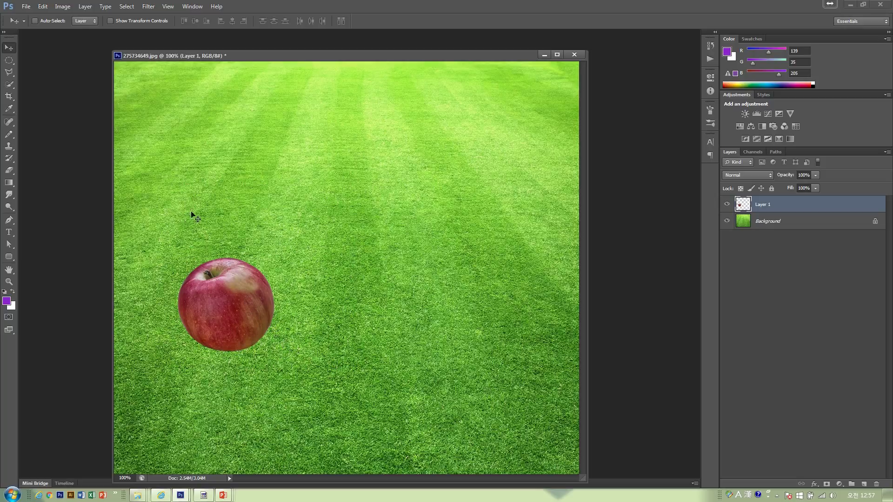
Choose the Brush tool and set the foreground colour to dark grey 444444
left_click(10, 136)
right_click(11, 137)
left_click(45, 135)
left_click(6, 302)
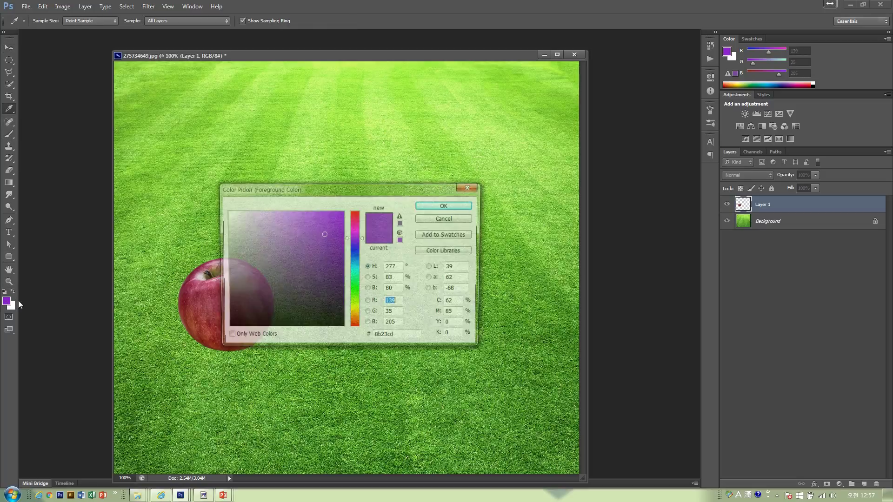
mouse_move(248, 287)
left_mouse_down()
mouse_move(188, 290)
mouse_move(184, 297)
left_mouse_up()
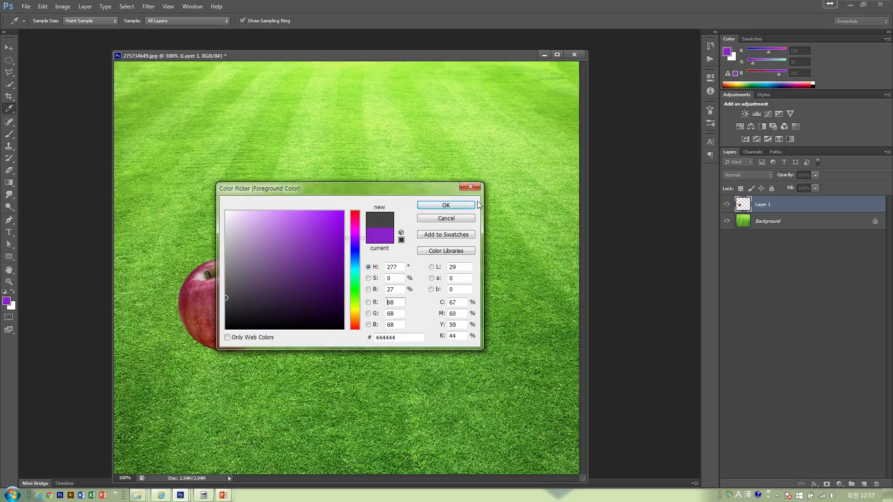
left_click(445, 205)
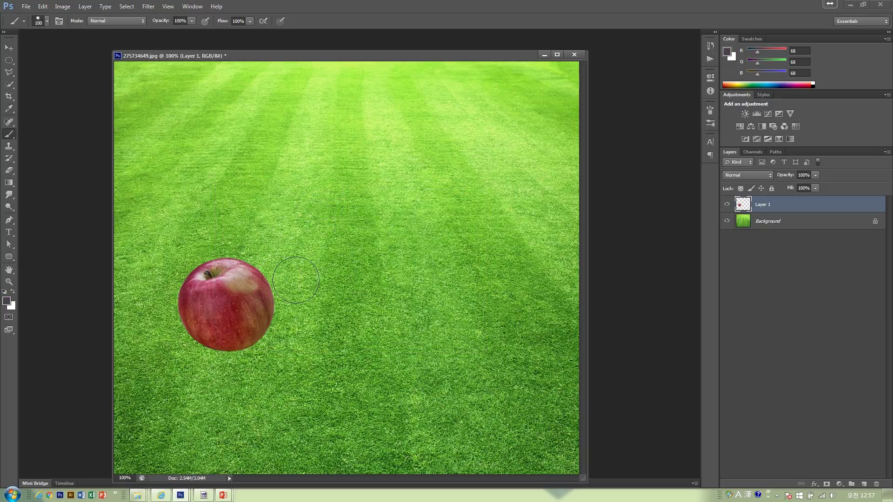
Reduce the brush size to 70 and add a new empty layer between the Background and the apple layer
key("bracketleft")
key("bracketleft")
key("bracketleft")
left_click(773, 225)
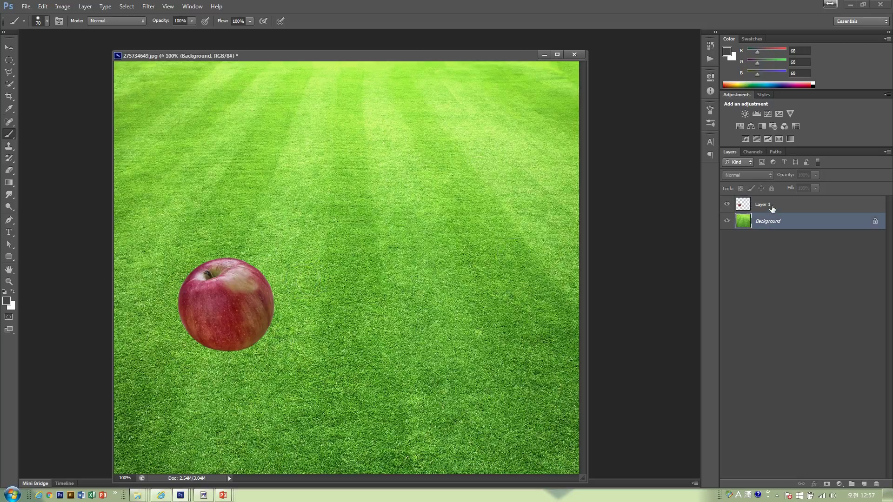
left_click(772, 206)
left_click(766, 221)
left_click(864, 484)
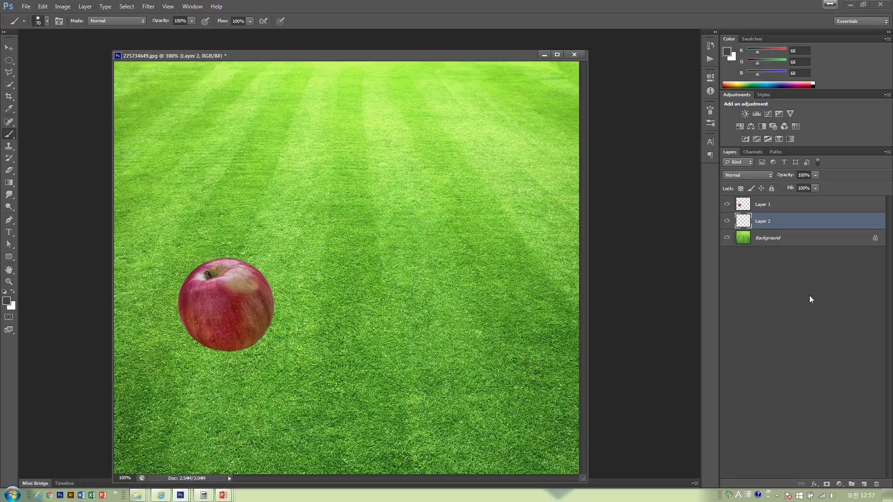
Set the layer thumbnails to the medium size
left_click(887, 152)
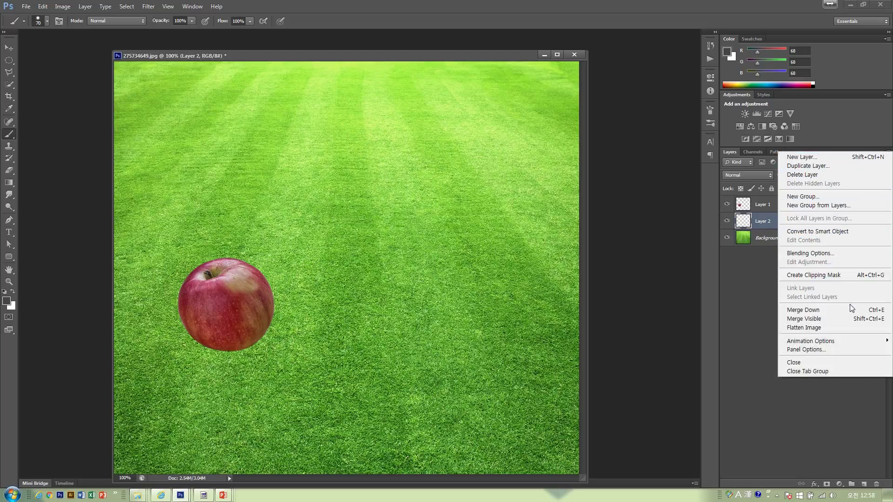
left_click(839, 350)
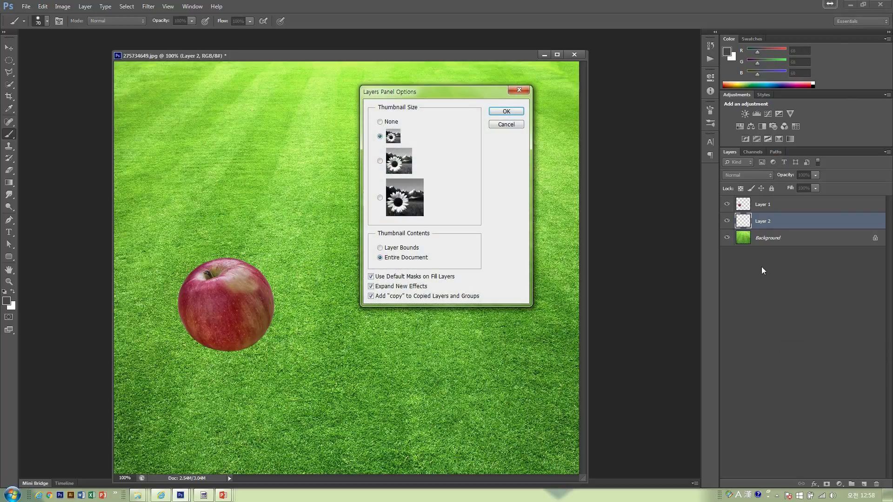
left_click(399, 162)
left_click(506, 111)
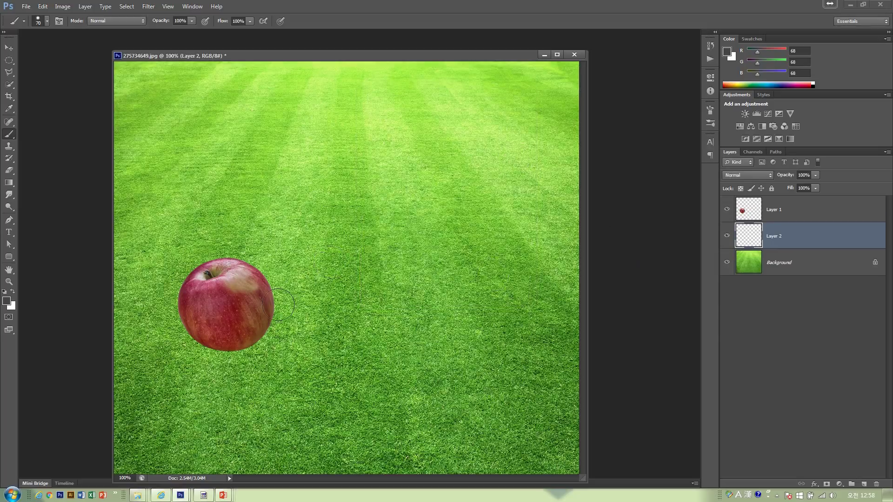
Try painting a grey shadow under the apple and a stroke across the grass at 100% brush opacity, undoing both
mouse_move(208, 343)
left_mouse_down()
mouse_move(225, 347)
mouse_move(278, 333)
left_mouse_up()
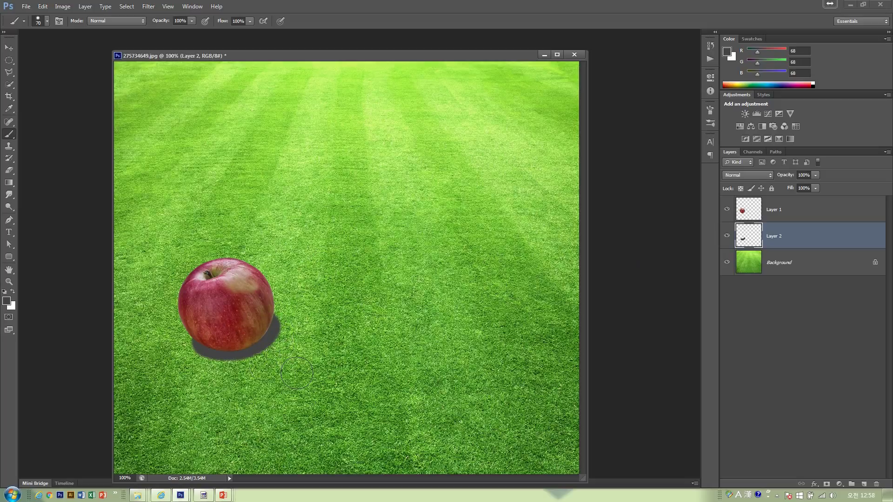
key("ctrl+z")
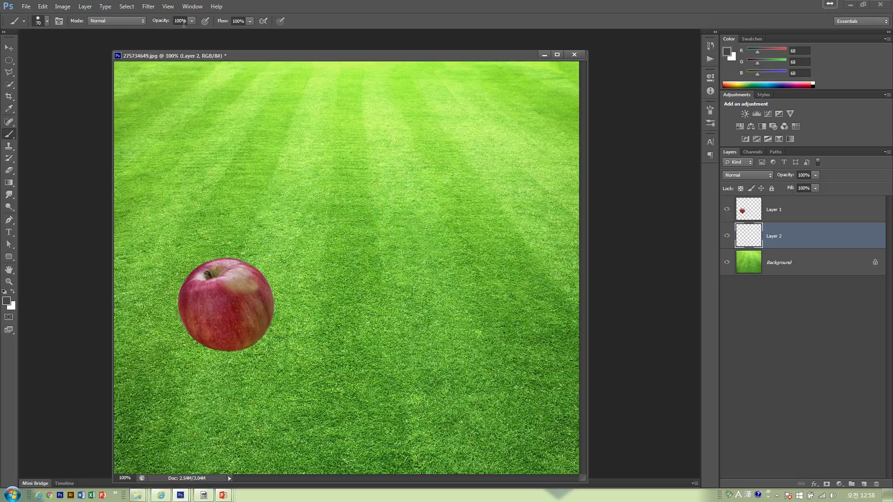
left_click_drag(176, 93, 370, 93)
key("ctrl+z")
Set the brush opacity to 34% and try a stroke across the upper grass, undoing it
left_click(191, 21)
left_click_drag(193, 30, 182, 32)
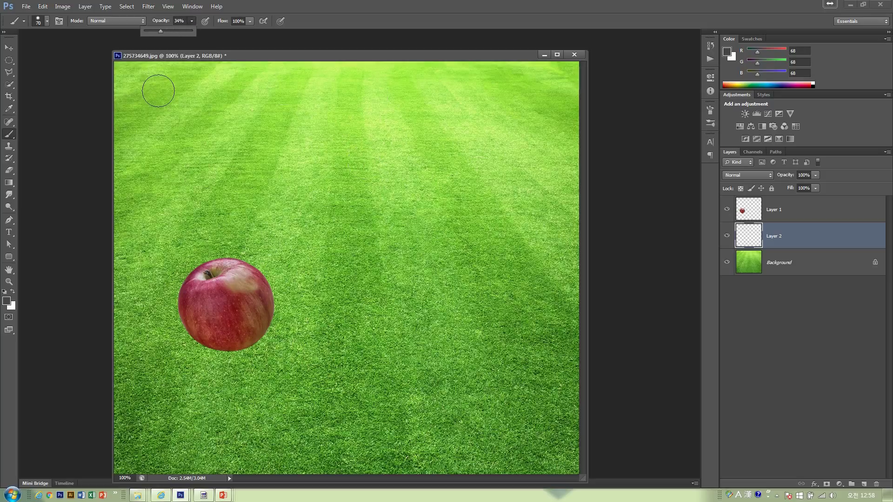
left_click_drag(175, 125, 407, 123)
key("ctrl+z")
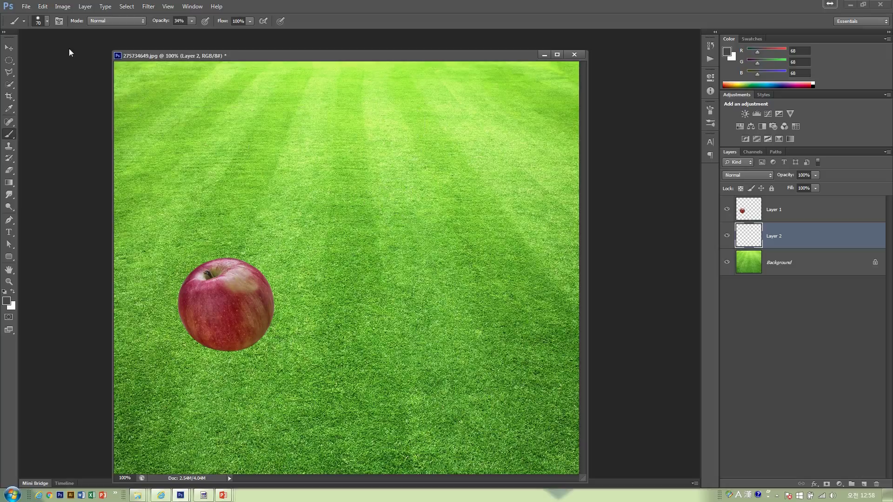
Soften the brush edge and test it with a short stroke on the grass, undoing the stroke
left_click(47, 22)
left_click(80, 72)
key("Return")
left_click_drag(300, 122, 378, 129)
key("ctrl+z")
Set the foreground colour to black 000000
key("i")
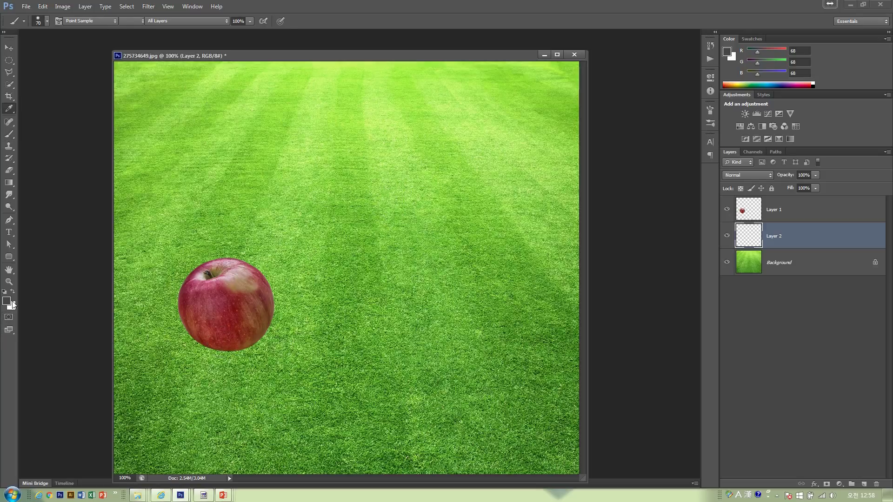
left_click(10, 305)
left_click_drag(279, 305, 218, 322)
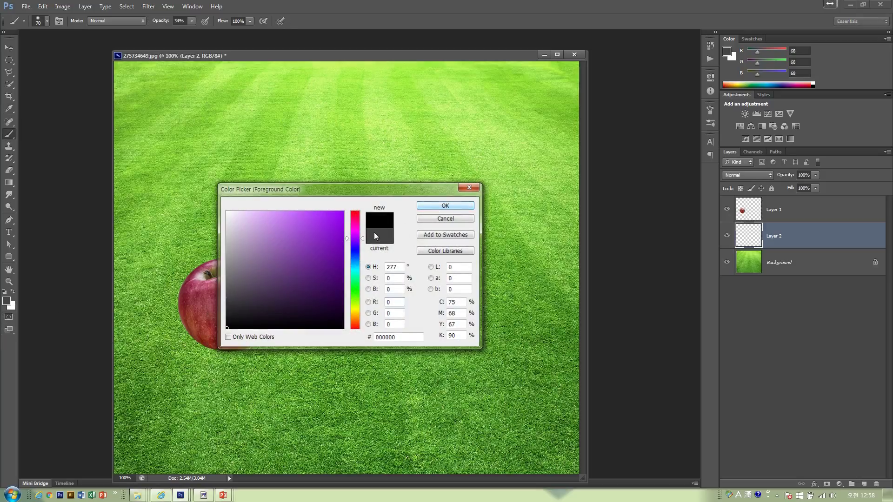
key("Return")
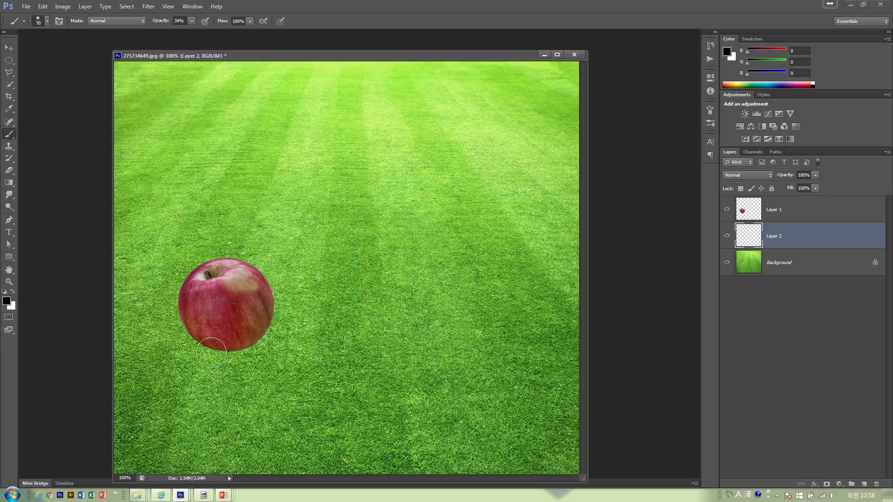
Lower the brush opacity to 21% and paint a soft shadow along the apple's lower edge on the new layer
left_click(191, 21)
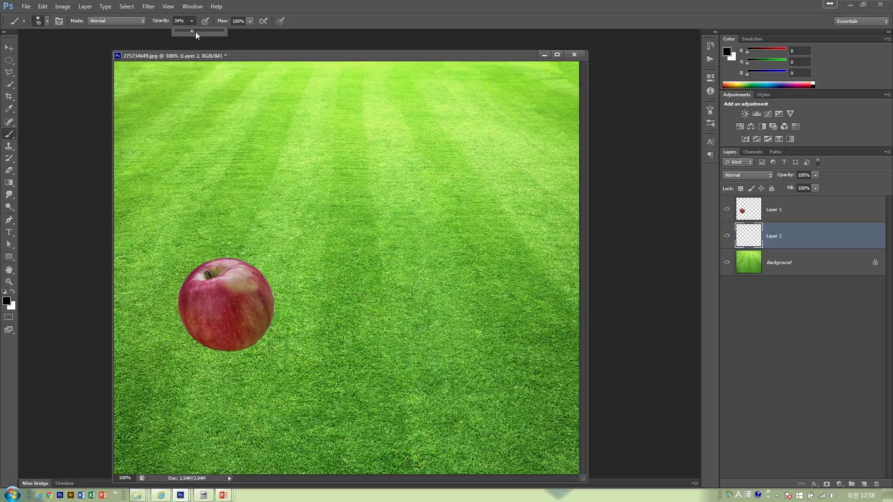
left_click_drag(187, 32, 185, 31)
mouse_move(209, 342)
left_mouse_down()
mouse_move(240, 347)
mouse_move(207, 340)
mouse_move(262, 335)
mouse_move(216, 339)
mouse_move(236, 335)
left_mouse_up()
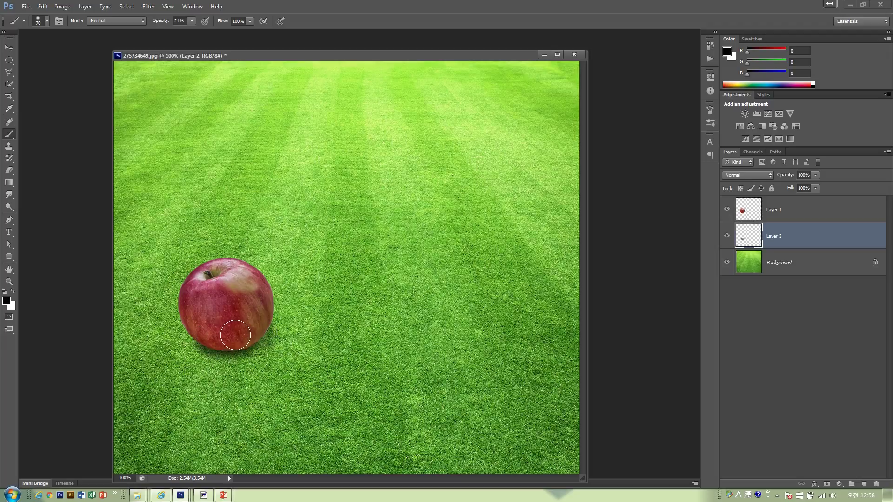
Move the grass image window aside, view the example 8_2_01.psd, and bring up the glove image 339394334.jpg
left_click(8, 282)
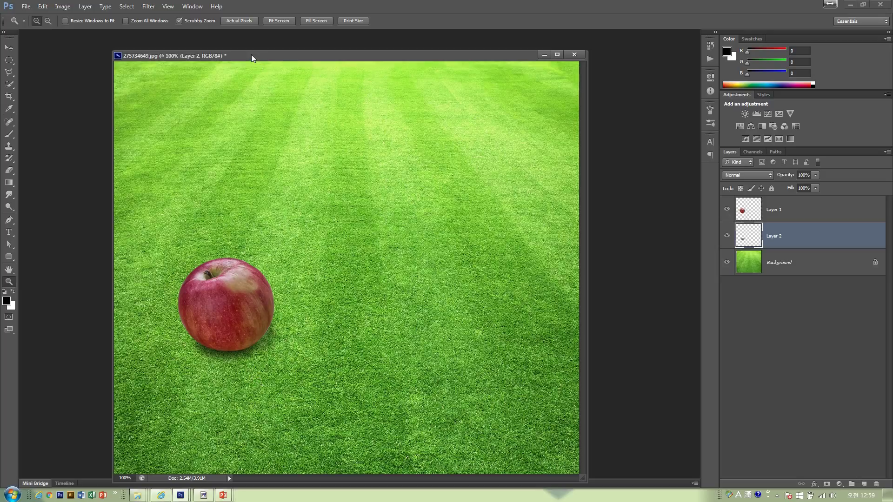
left_click_drag(251, 58, 515, 57)
left_click(192, 7)
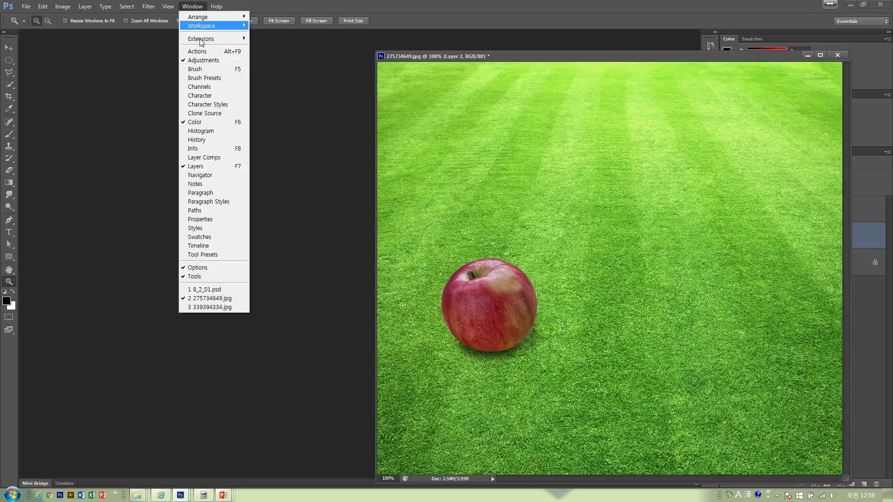
left_click(201, 288)
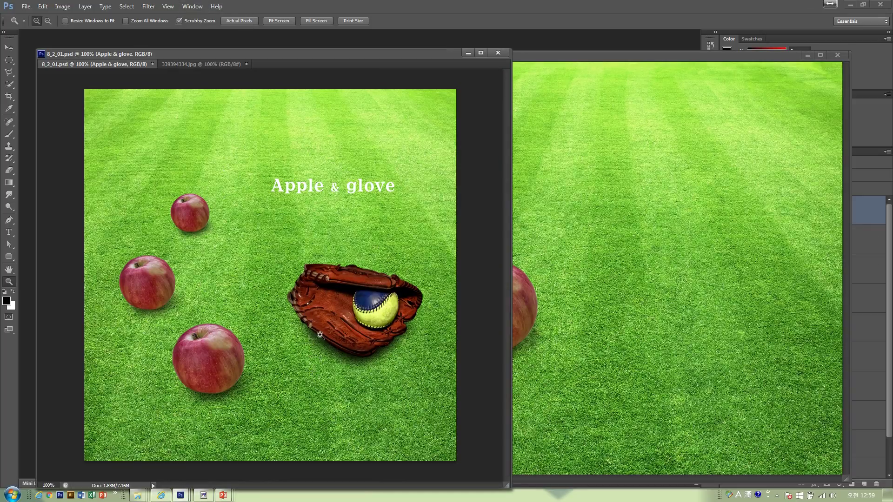
left_click(191, 7)
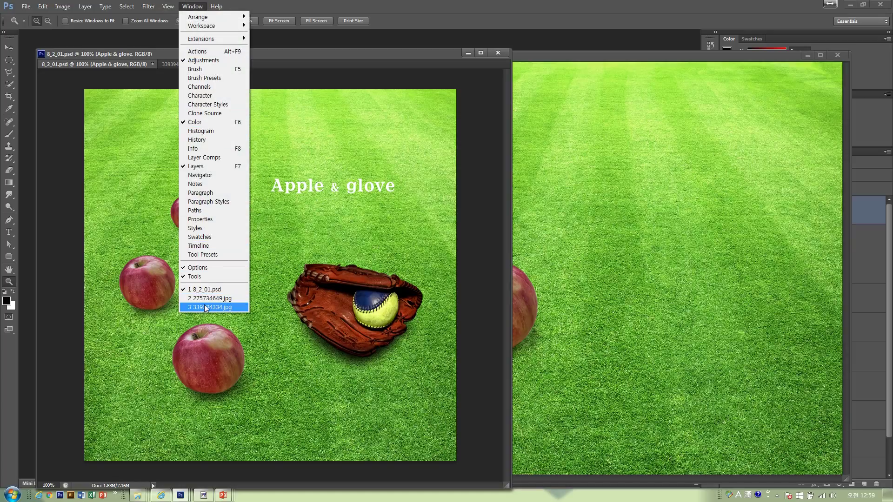
left_click(204, 307)
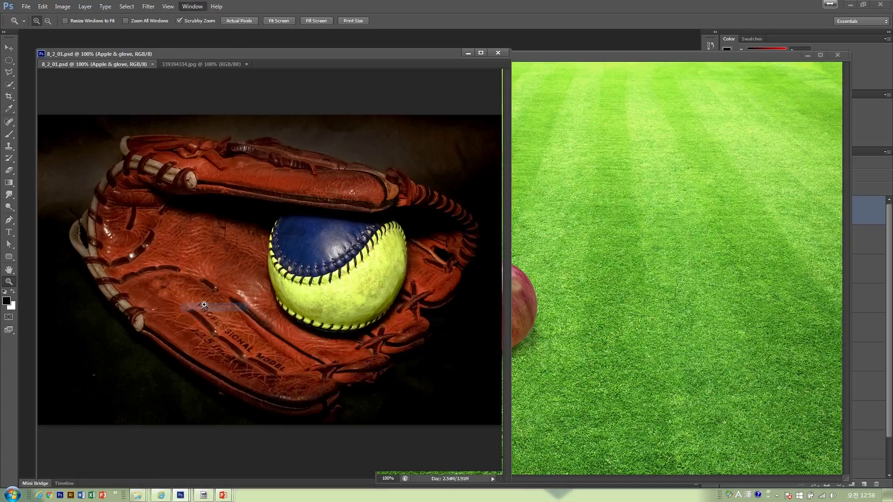
Inspect the glove's edges up close, zoom back out to 66.67%, and bring the grass image window beside it
left_click(227, 194)
left_click(251, 231)
left_click_drag(251, 231, 344, 319)
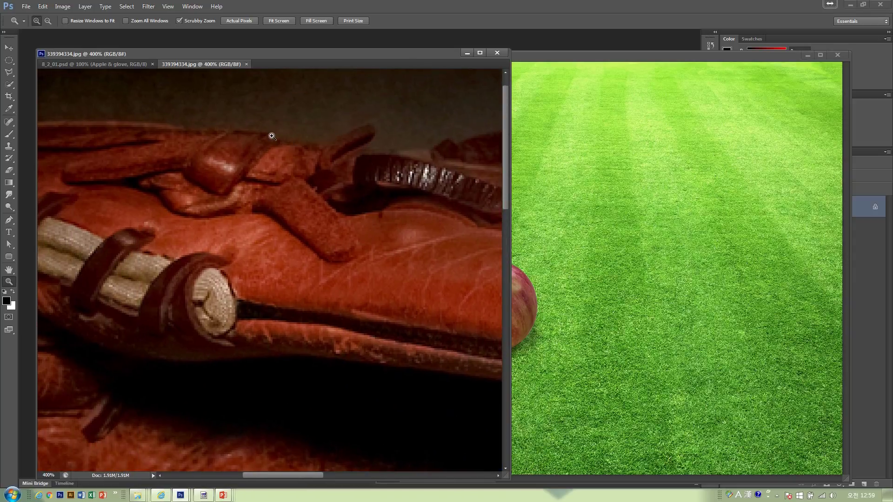
left_click(194, 191, "alt")
left_click(194, 191, "alt")
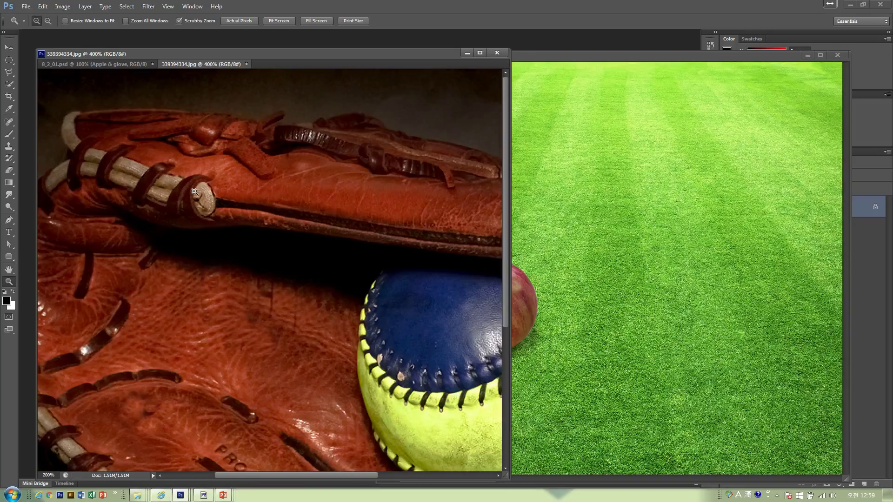
left_click(194, 191, "alt")
left_click(194, 191, "alt")
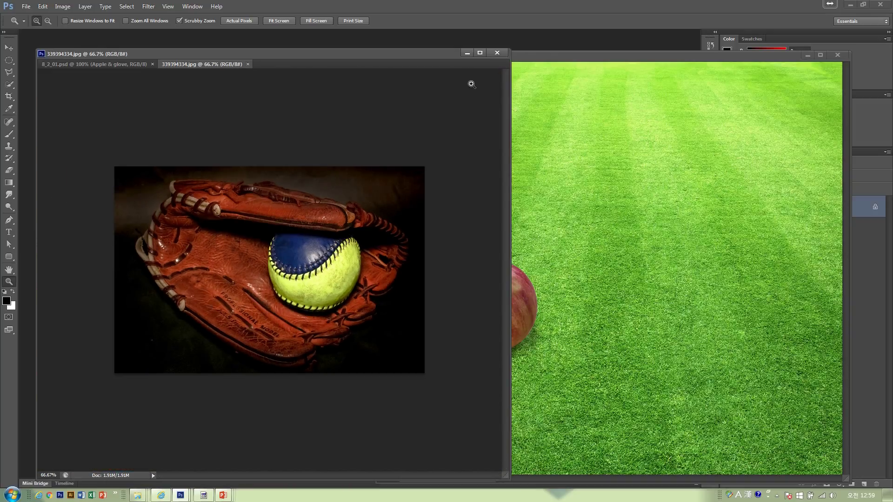
left_click_drag(548, 56, 475, 64)
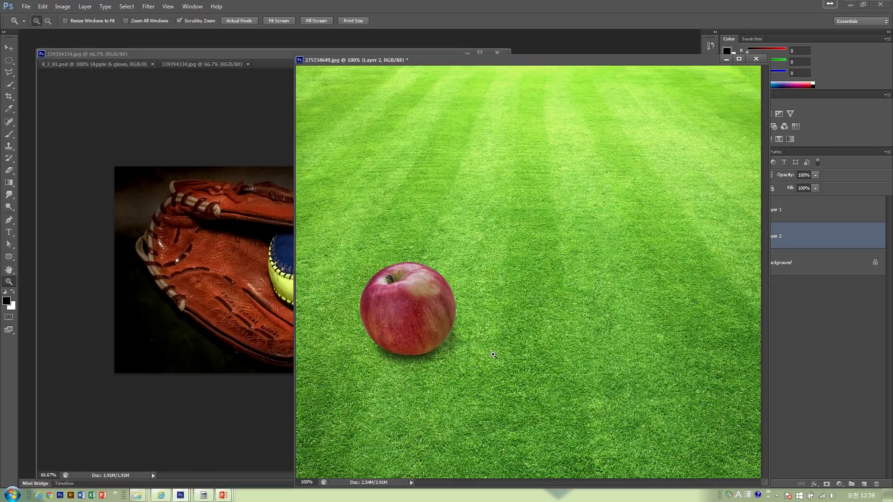
Close the grass image without saving, the glove image and 8_2_01.psd, and advance the presentation to slide 8-3
left_click(755, 58)
left_click(447, 188)
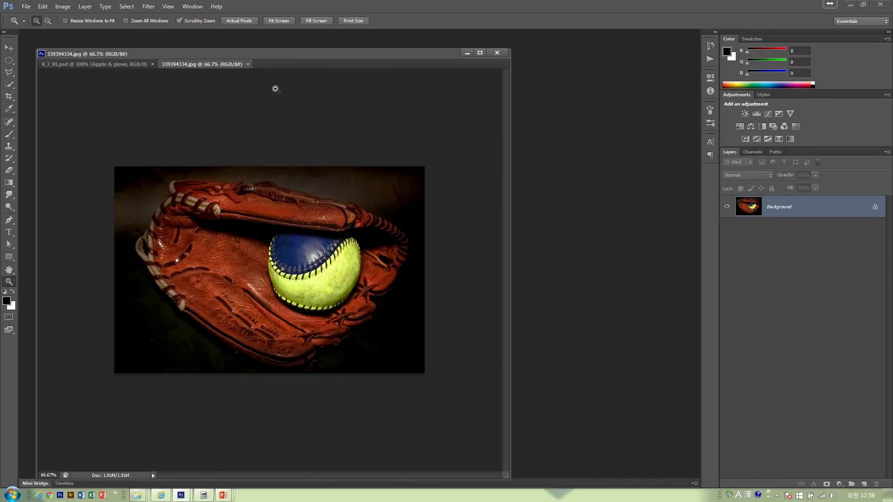
left_click(248, 64)
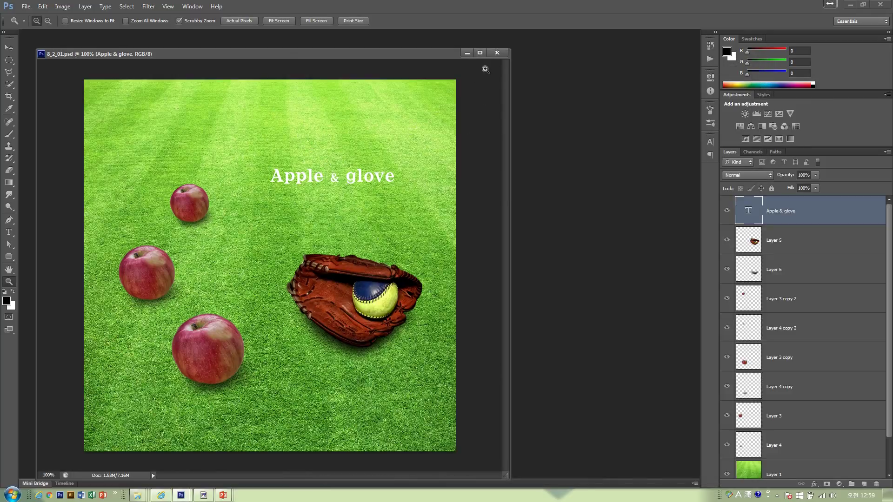
left_click(497, 53)
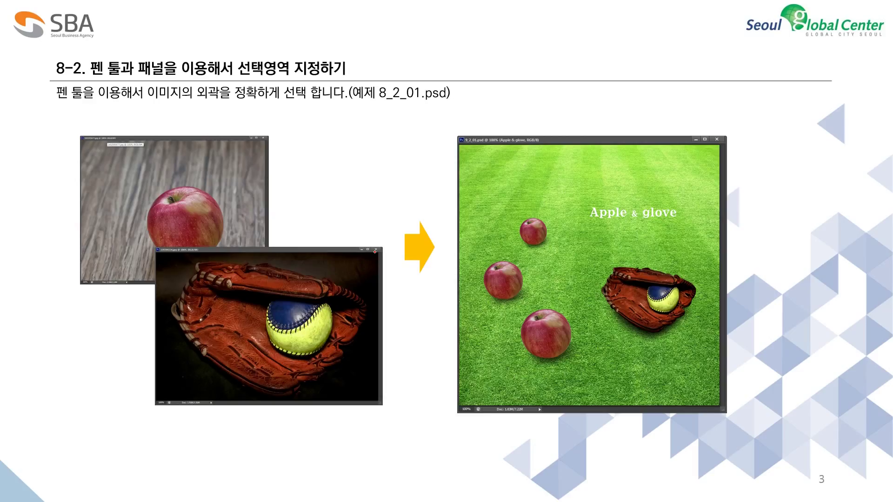
key("Right")
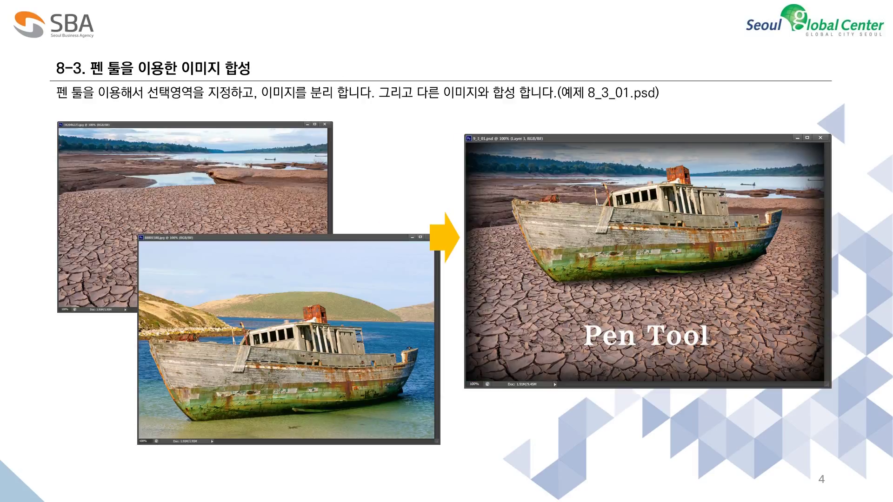
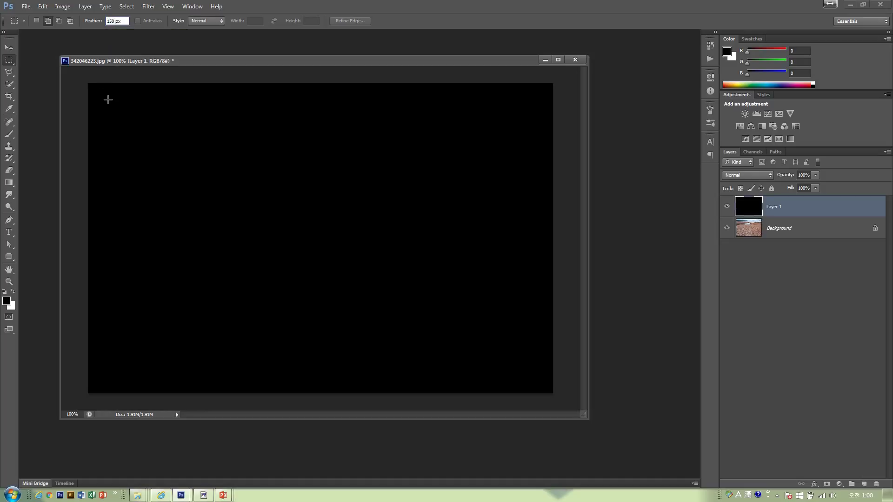
Try clearing the centre of the black layer through a rectangular selection with 150 px feather, undo the clearing and deselect
left_click_drag(104, 98, 529, 373)
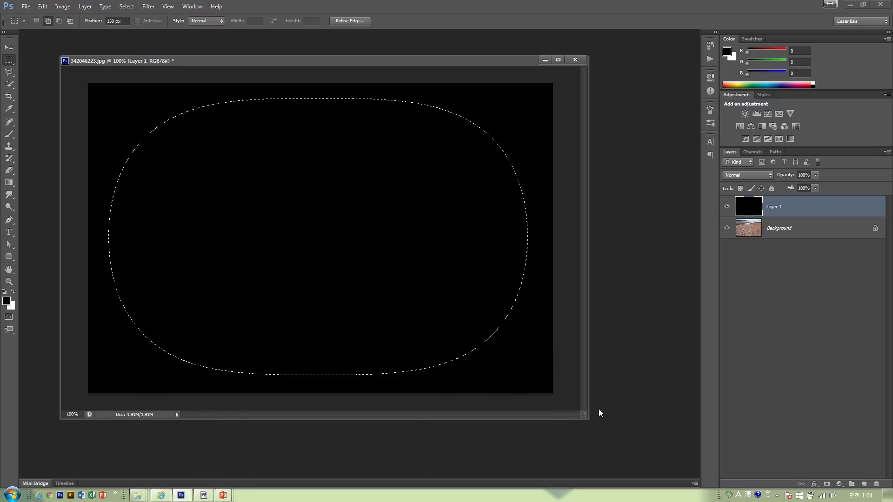
key("Delete")
key("Delete")
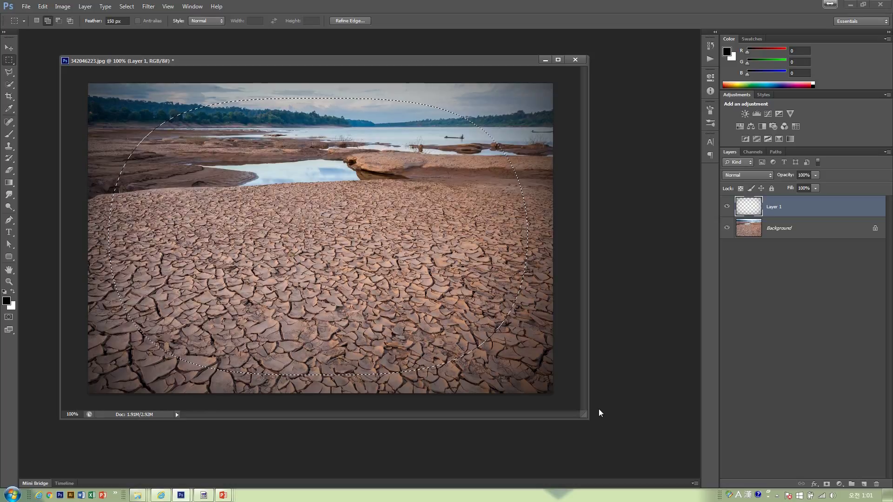
key("ctrl+alt+z")
key("ctrl+alt+z")
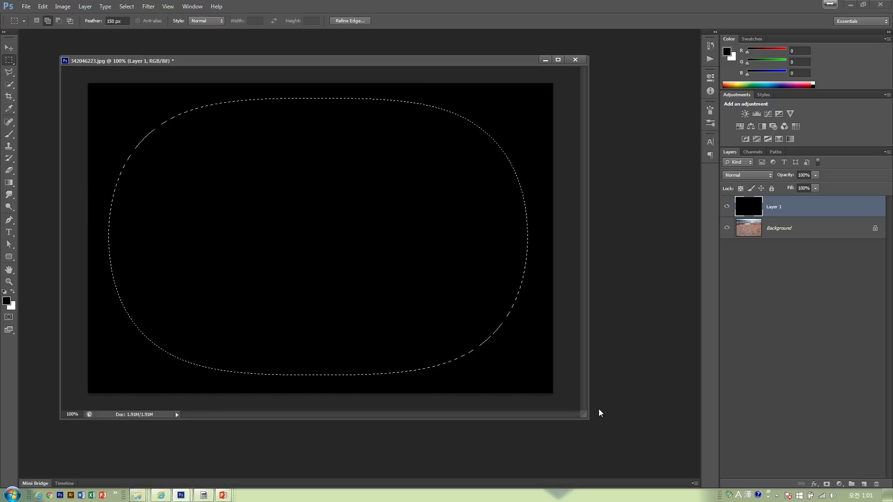
left_click(241, 180)
Set the marquee feather to 120 px, select the black layer's central area, clear it twice for a dark vignette and deselect
left_click(116, 21)
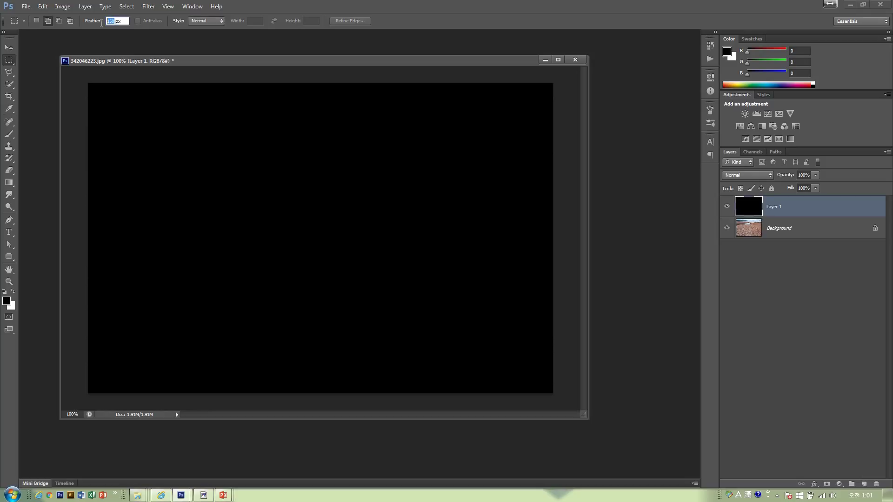
type("120")
key("Return")
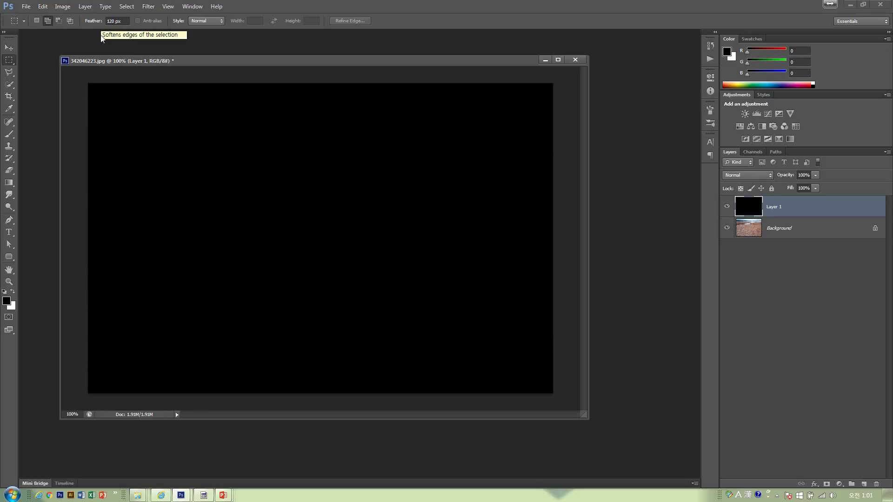
left_click_drag(110, 103, 527, 366)
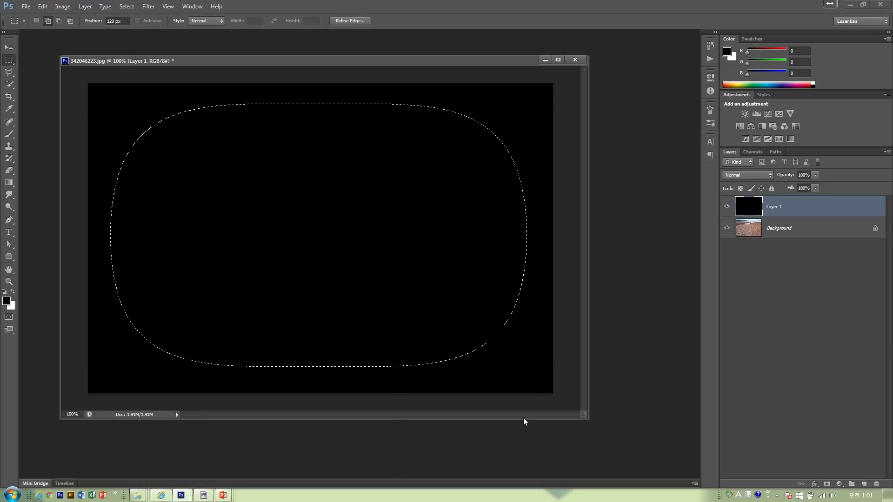
key("Delete")
key("Delete")
key("ctrl+d")
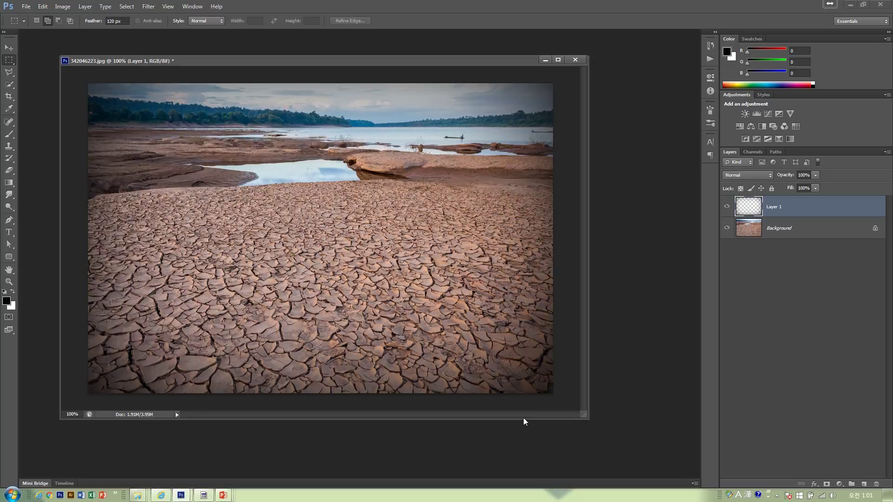
Close 342046223.jpg without saving and advance the presentation to slide 8-4 on vector shape tools
key("ctrl+w")
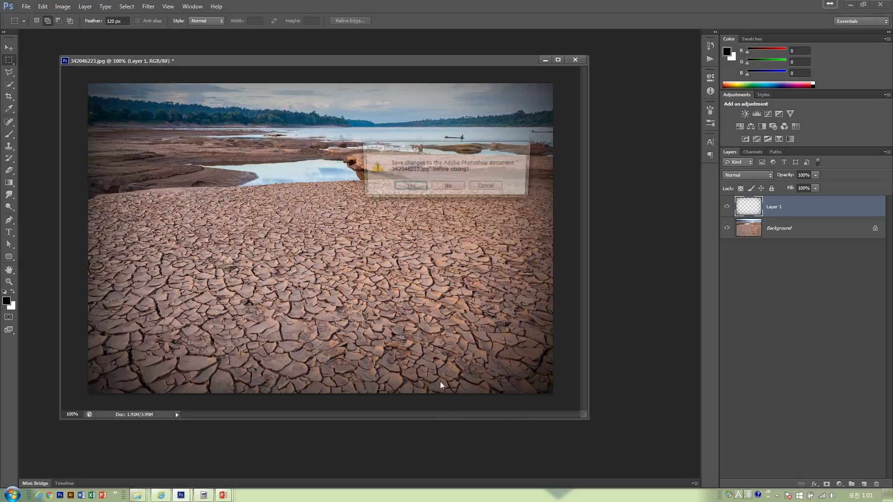
left_click(451, 187)
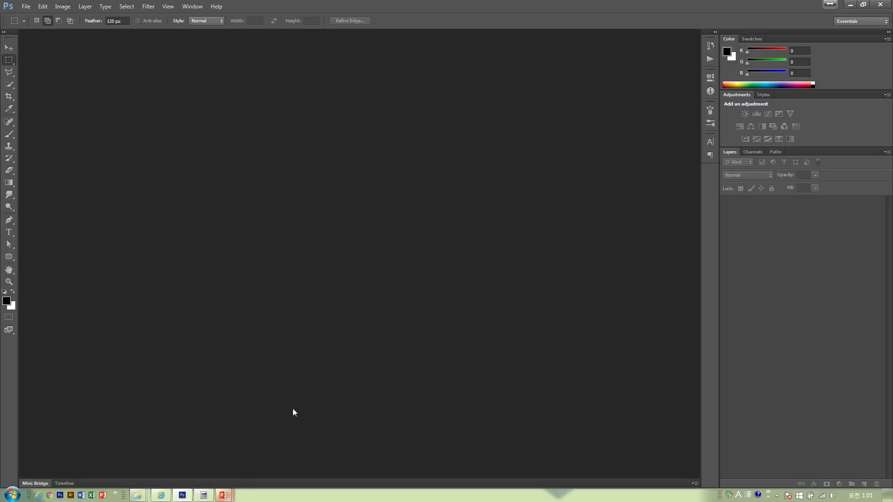
key("alt+Tab")
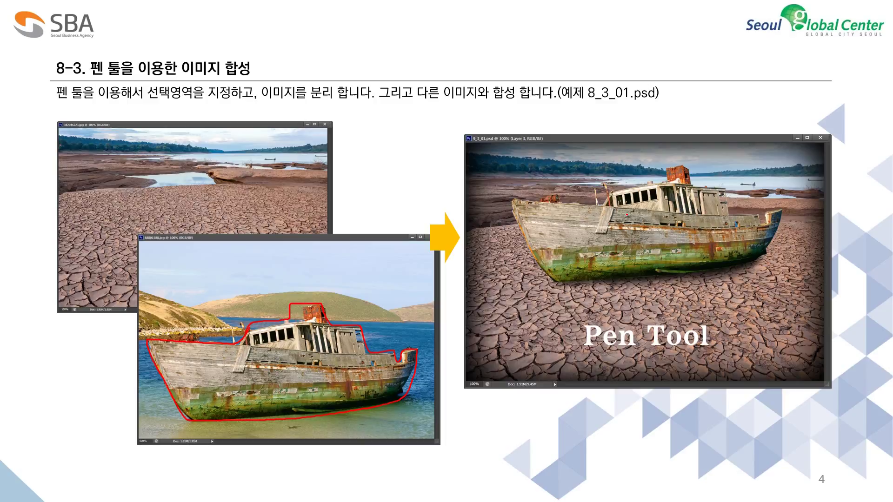
key("Right")
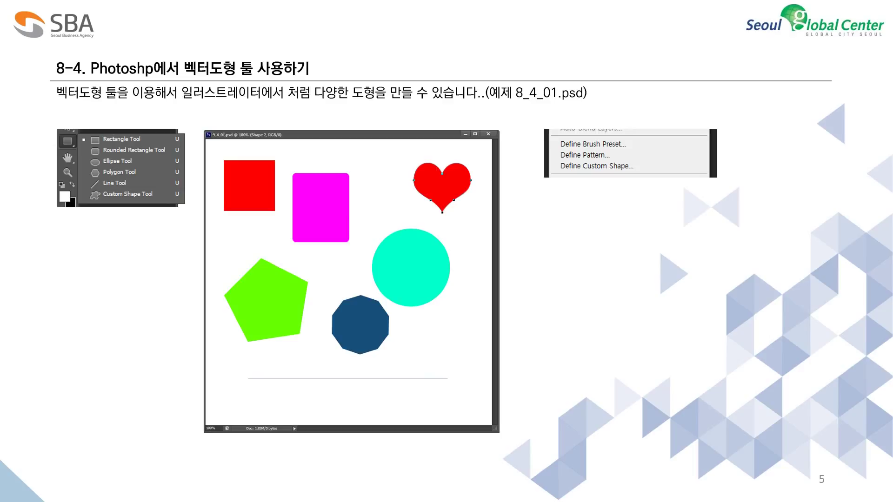
Return to Photoshop and create a new 600 × 600 pixel RGB document at 72 pixels/inch with a white background
key("alt+Tab")
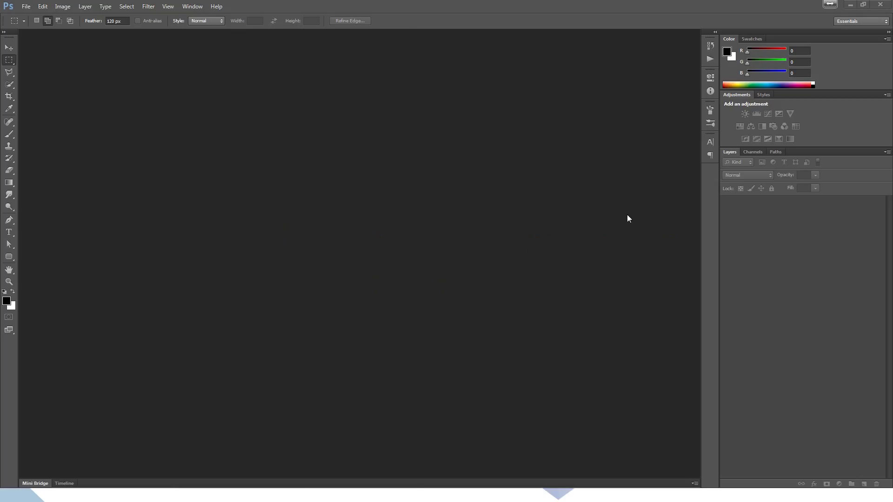
left_click(26, 7)
left_click(31, 15)
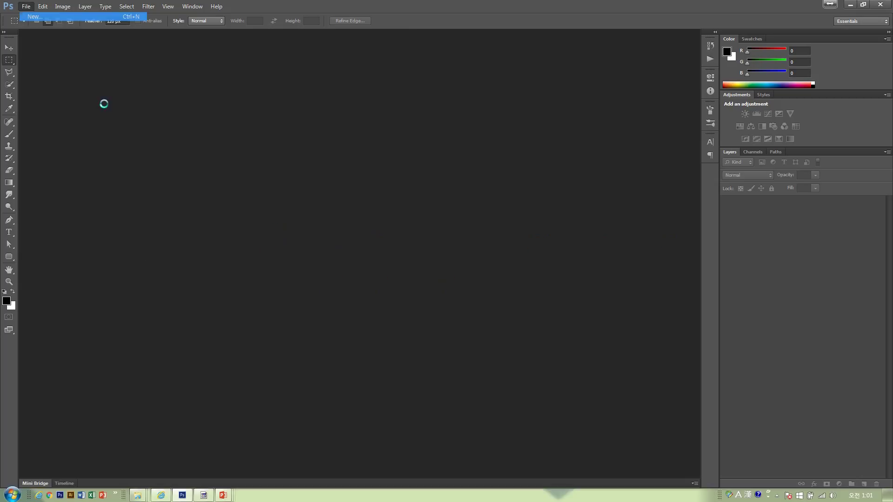
left_click(537, 136)
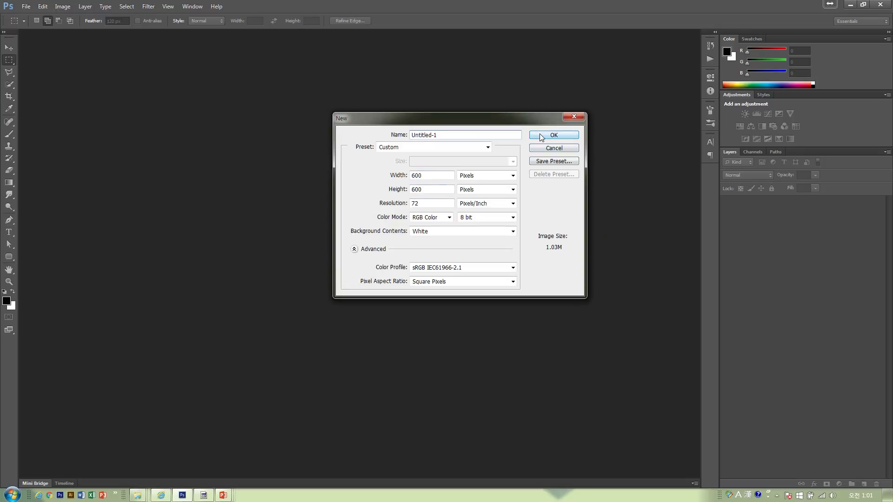
Draw a closed polygonal path with the Pen tool across the upper half of the canvas, curving one corner slightly
left_click(9, 220)
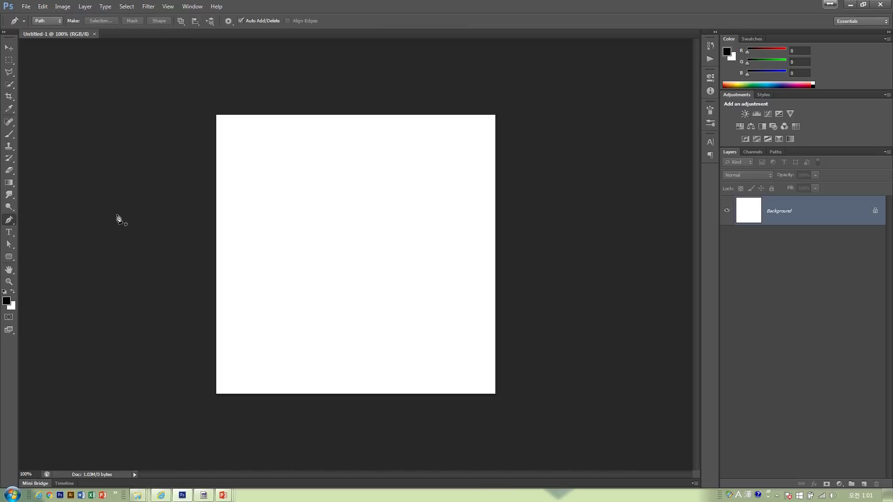
left_click(265, 186)
left_click(316, 150)
left_click_drag(445, 150, 453, 150)
left_click(460, 204)
left_click(418, 266)
left_click(292, 262)
left_click(269, 227)
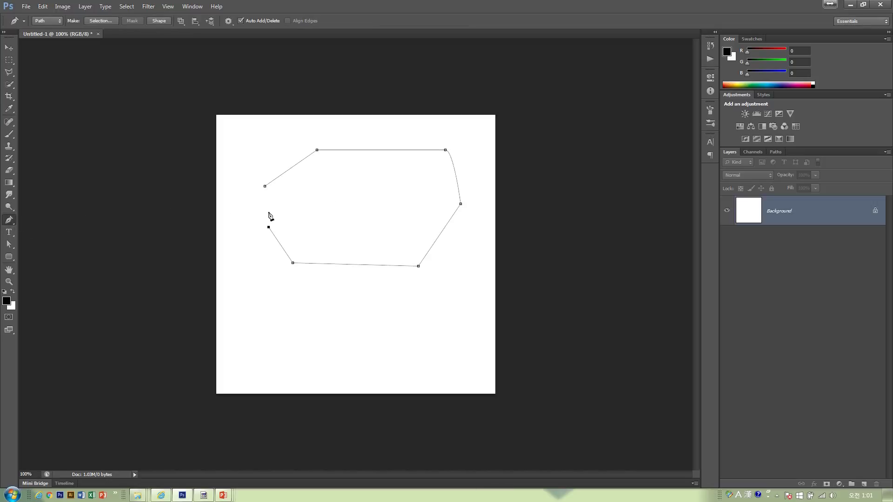
left_click(268, 210)
left_click(265, 186)
left_click(303, 256, "ctrl")
Undo the Pen tool path's points one after another
key("ctrl+alt+z")
key("ctrl+alt+z")
key("ctrl+alt+z")
key("ctrl+alt+z")
key("ctrl+alt+z")
key("ctrl+alt+z")
key("ctrl+alt+z")
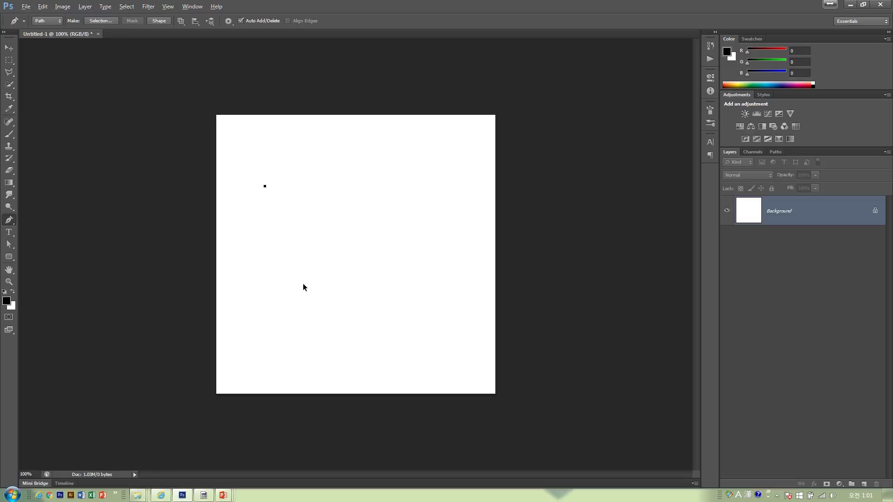
Draw a black rectangle shape about 254 × 207 px in the canvas's upper left area, check its shape path and delete it
left_click(9, 256)
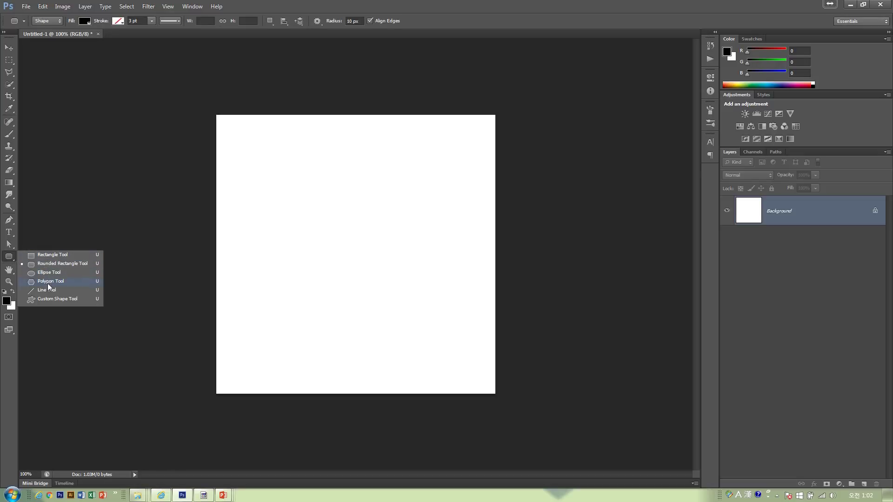
left_click(56, 256)
left_click_drag(245, 152, 363, 247)
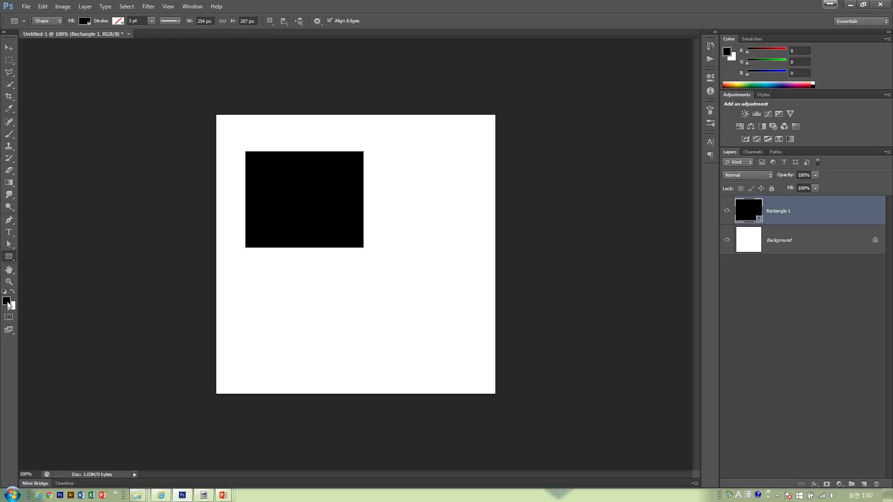
left_click(774, 151)
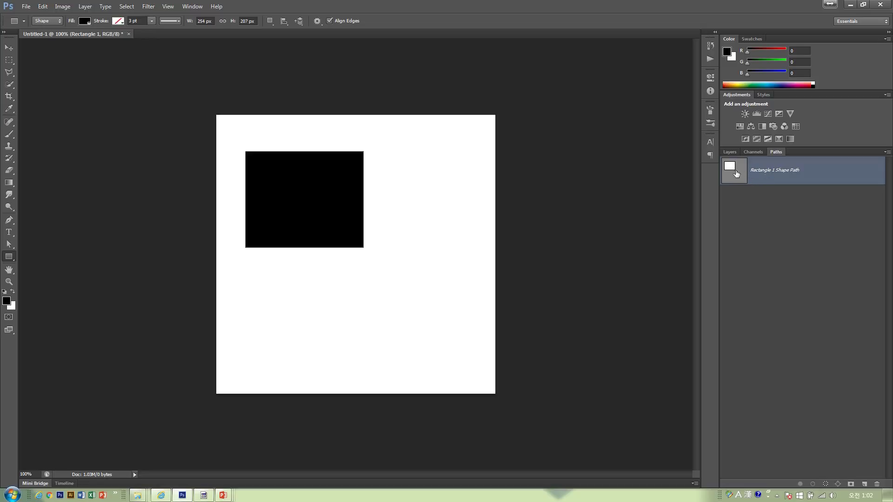
left_click(734, 154)
key("Delete")
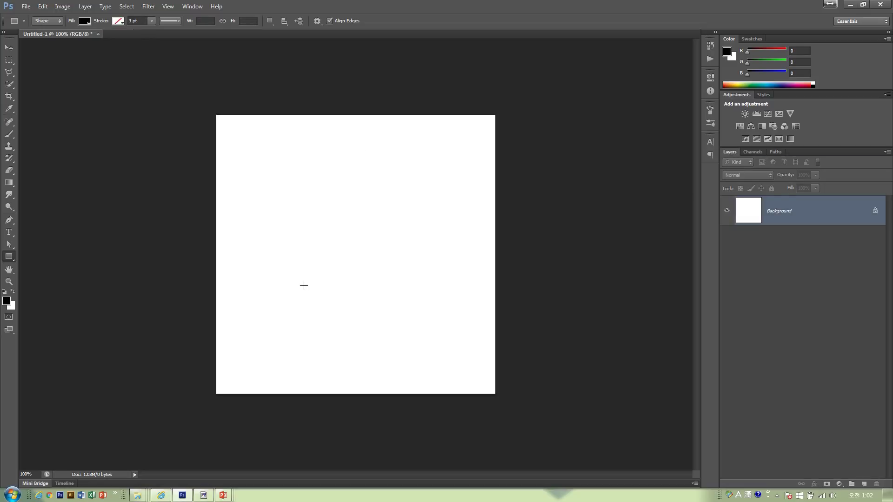
Draw a rounded rectangle about 179 × 179 px with a 10 px radius at the canvas centre, and delete it
right_click(12, 261)
left_click(35, 266)
left_click_drag(303, 205, 385, 287)
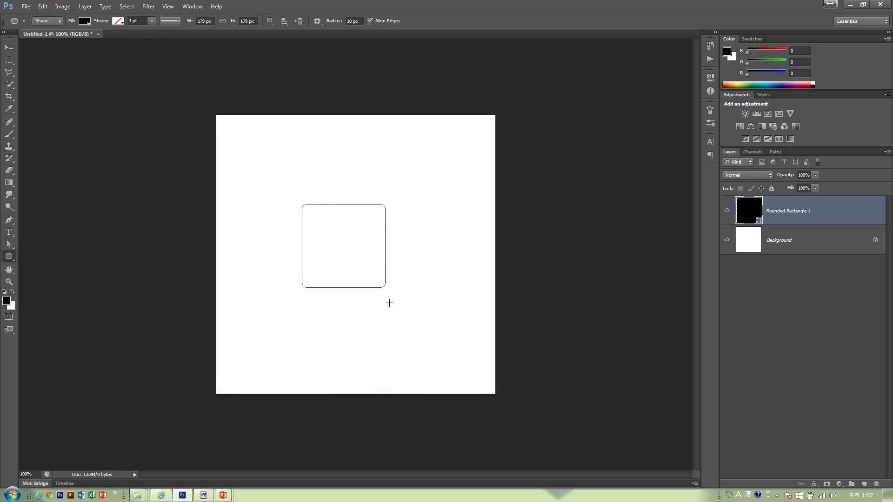
key("Delete")
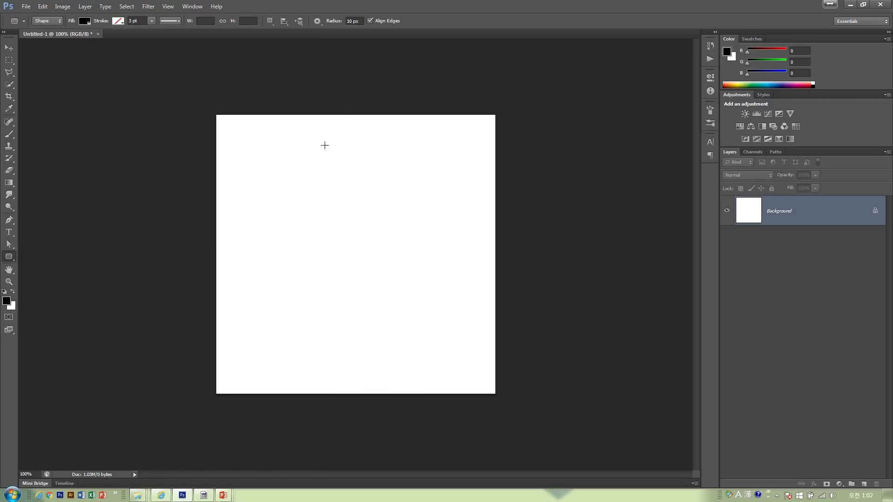
Set the corner radius to 50 px, draw a large black rounded rectangle, and delete it
double_click(351, 21)
type("50")
left_click_drag(269, 158, 386, 285)
key("Delete")
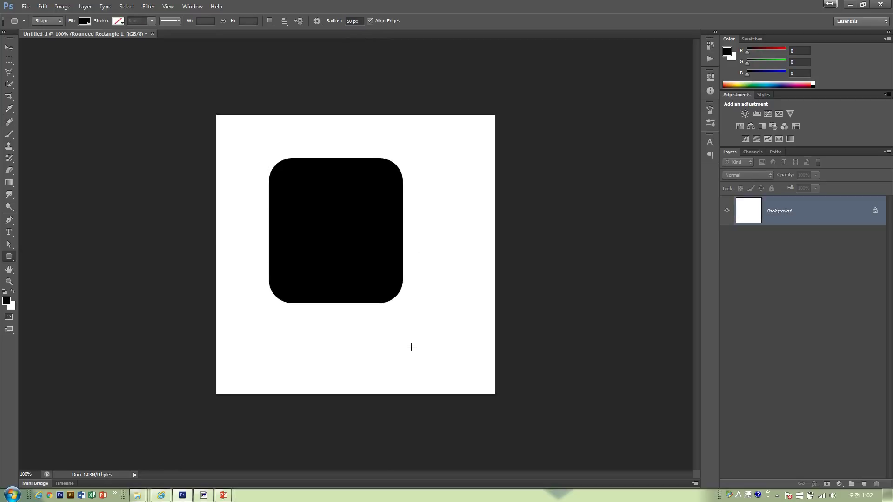
Set the foreground colour to purple 9c00ff, test it on a rounded rectangle about 134 × 122 px and undo that shape
left_click(7, 300)
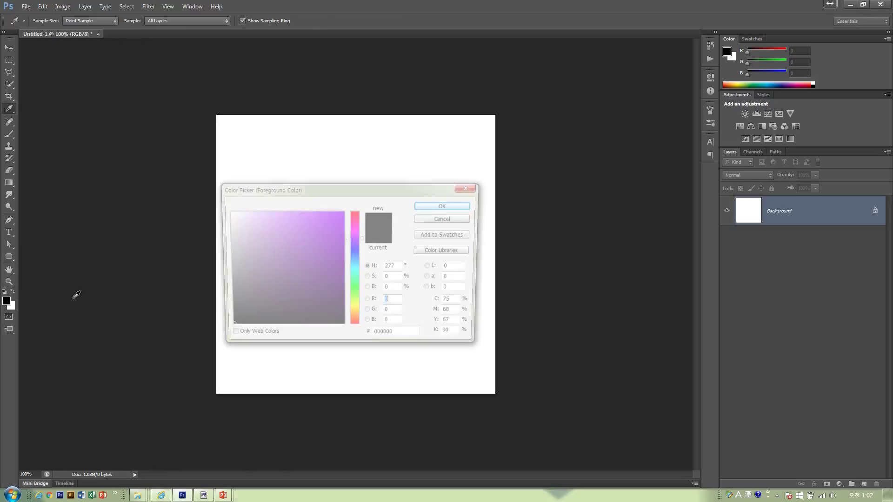
left_click(344, 211)
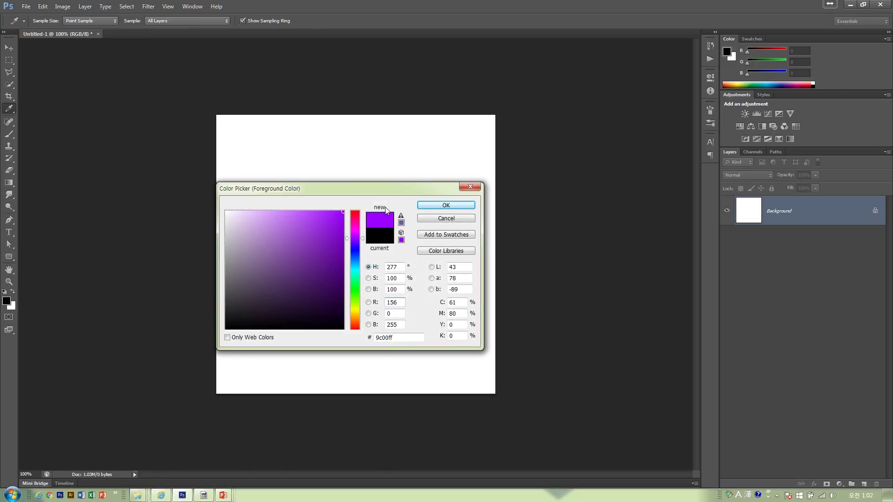
left_click(423, 206)
left_click_drag(270, 164, 332, 221)
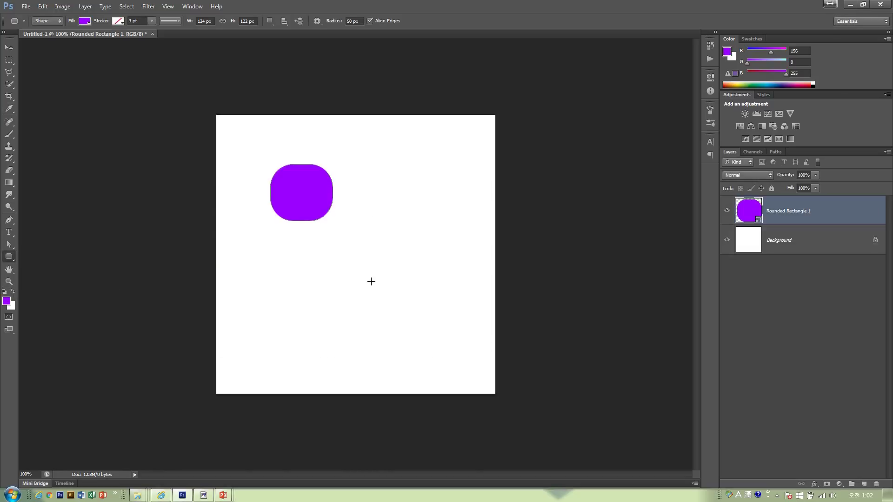
key("ctrl+z")
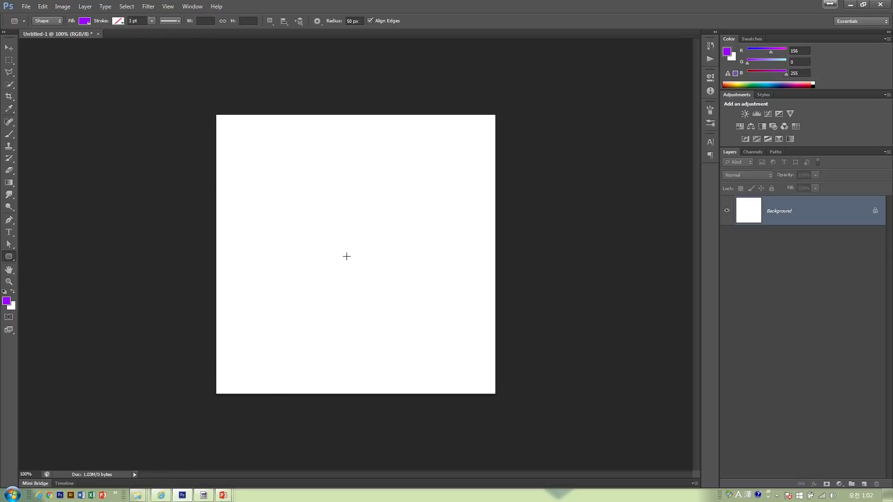
Draw a purple circle about 240 px wide with the Ellipse tool and move it up and right within the canvas
right_click(11, 259)
left_click(40, 273)
left_click_drag(254, 212, 330, 293)
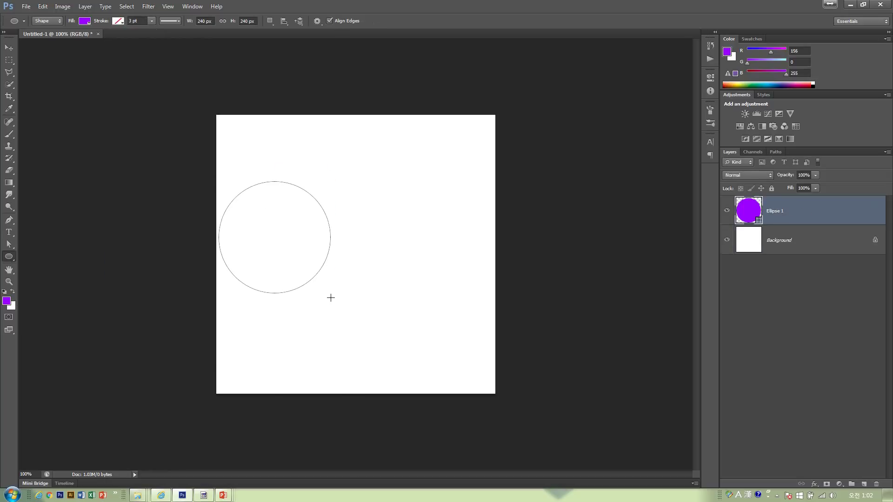
left_click(9, 47)
left_click_drag(250, 232, 271, 212)
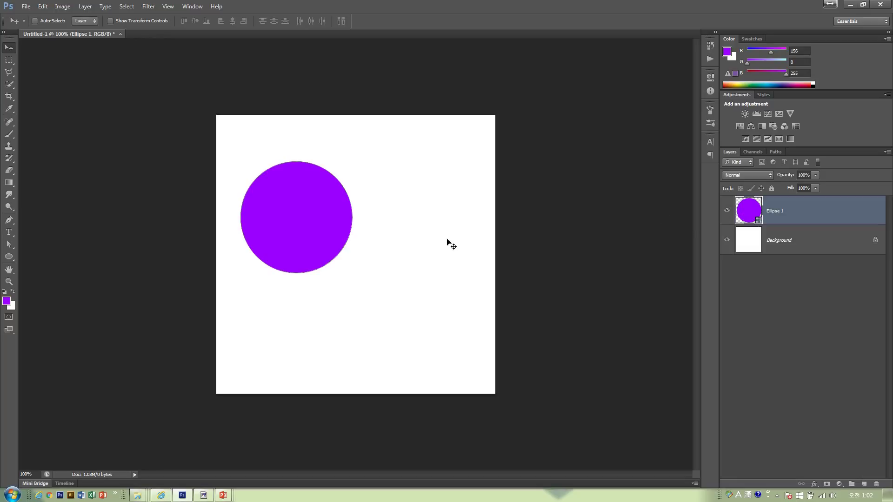
Undo the purple circle's move and its drawing so the canvas is empty
key("ctrl+z")
key("ctrl+alt+z")
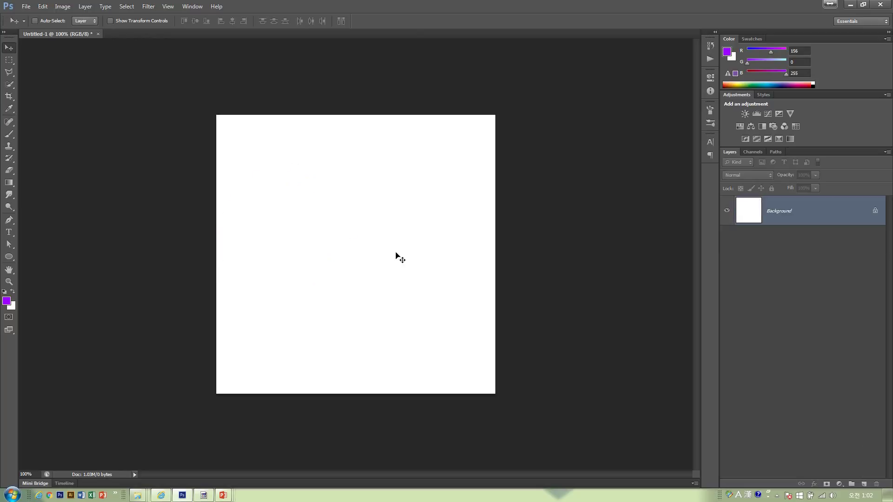
Test the Polygon tool by drawing two small shapes near the canvas centre, undoing each one
left_click(8, 256)
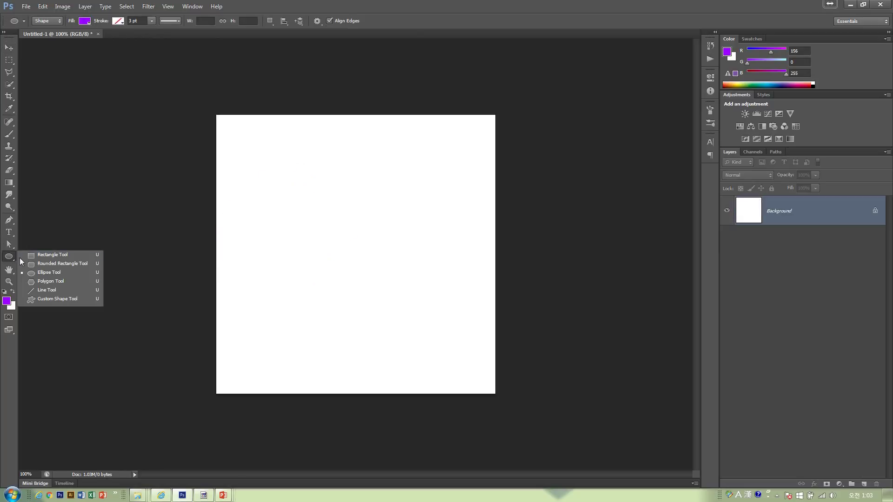
left_click(45, 281)
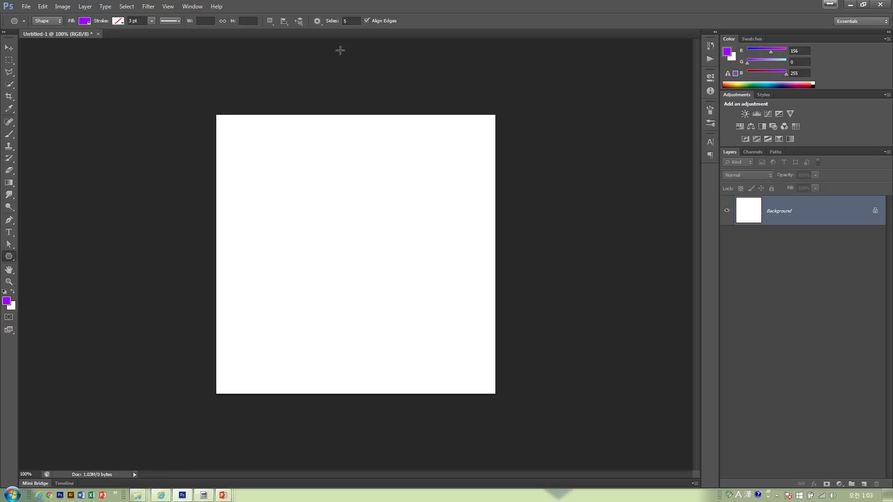
left_click_drag(332, 232, 362, 271)
key("ctrl+alt+z")
left_click(344, 20)
left_click_drag(317, 219, 366, 267)
key("ctrl+alt+z")
Draw two crossing diagonal lines with the Line tool and undo both
left_click(10, 258)
left_click(51, 290)
left_click_drag(310, 236, 432, 188)
left_click_drag(404, 287, 298, 191)
key("ctrl+alt+z")
key("ctrl+alt+z")
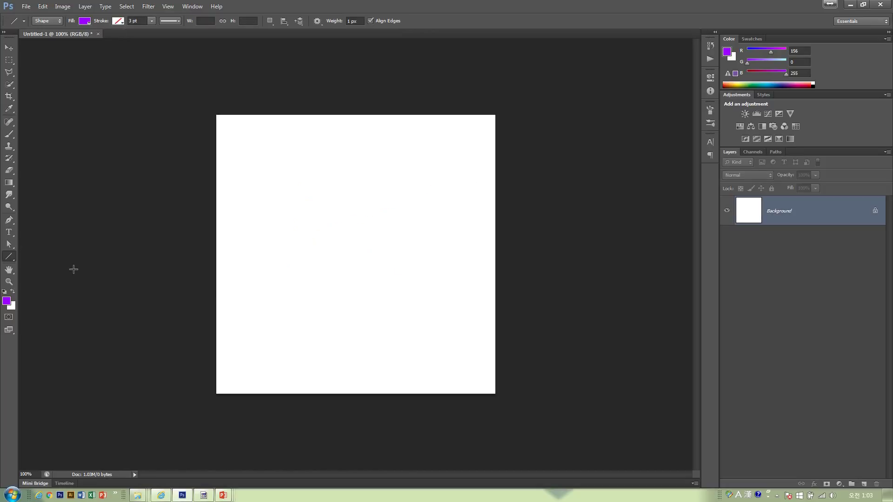
Draw a purple leafy flower custom shape about 251 × 212 px around the canvas centre
left_click(13, 260)
left_click(50, 299)
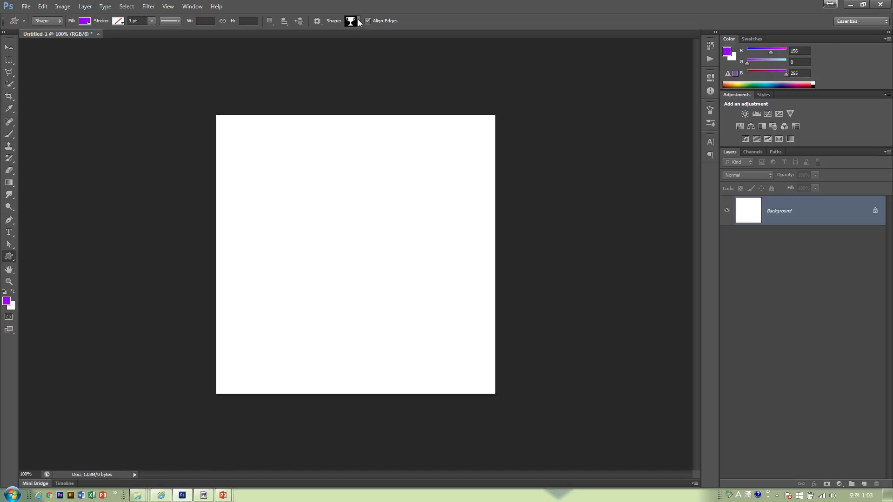
left_click(357, 22)
left_click(265, 117)
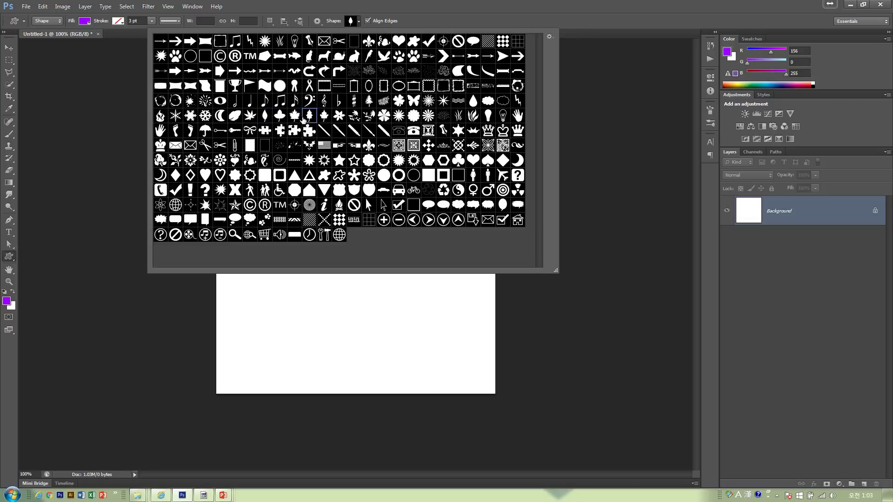
left_click(339, 117)
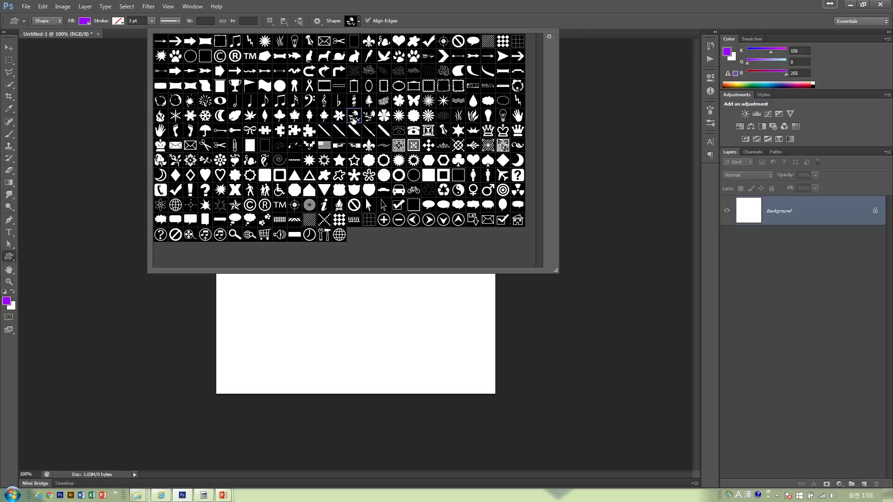
left_click(325, 120)
left_click(310, 120)
left_click(334, 120)
left_click(354, 120)
left_click(315, 171)
left_click_drag(314, 171, 433, 272)
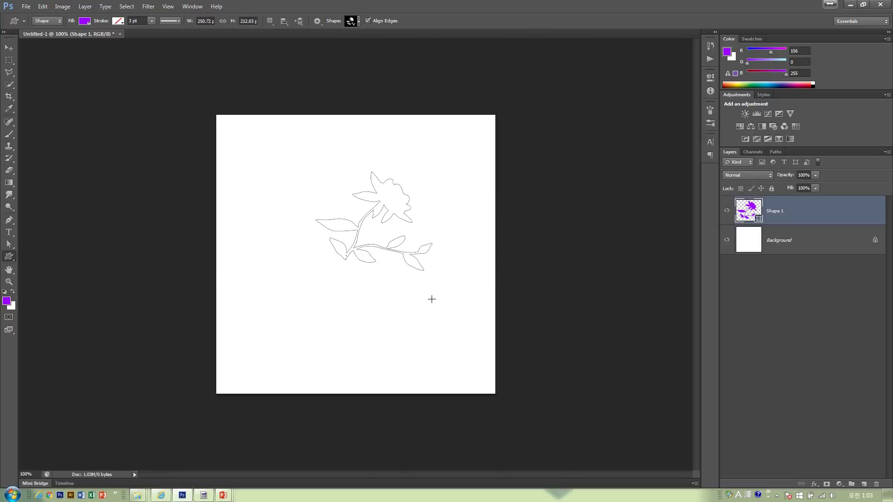
Set the foreground colour to dark green with RGB values 61, 104, 37
left_click(5, 303)
left_click(358, 296)
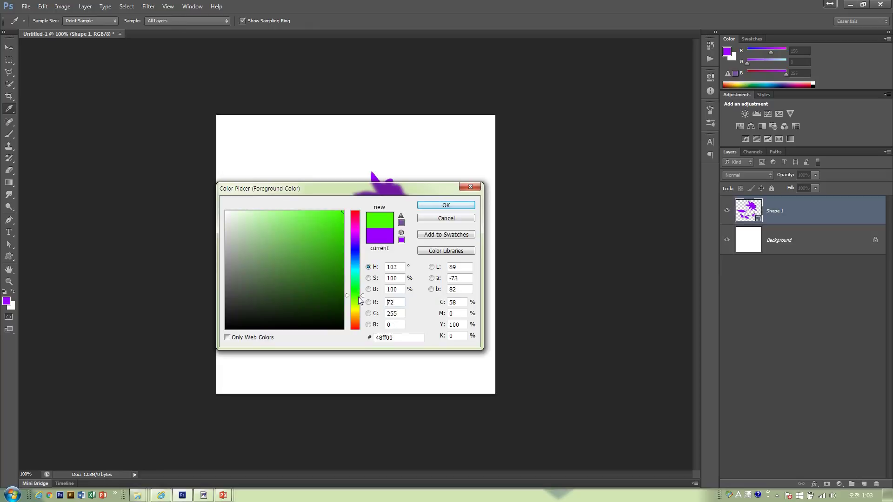
left_click(302, 280)
left_click(445, 205)
Draw a second flower shape about 147 × 210 px on the canvas's lower left and change its fill to green
left_click_drag(267, 251, 334, 348)
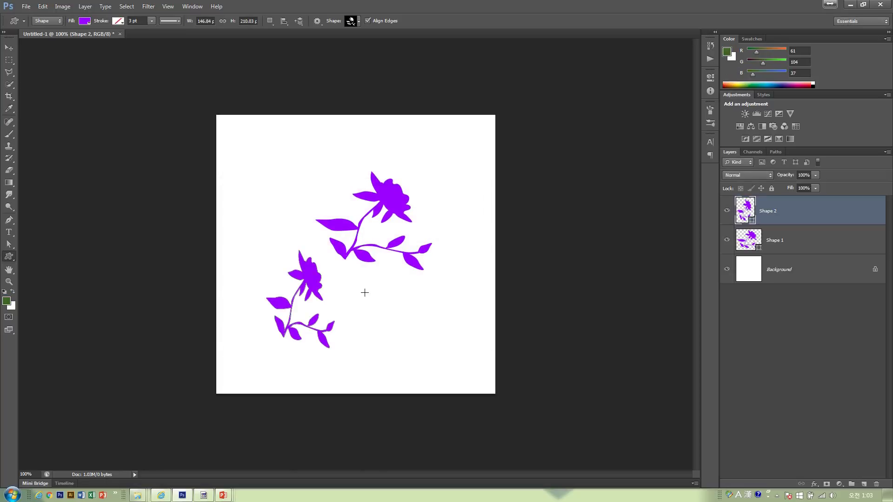
left_click(84, 20)
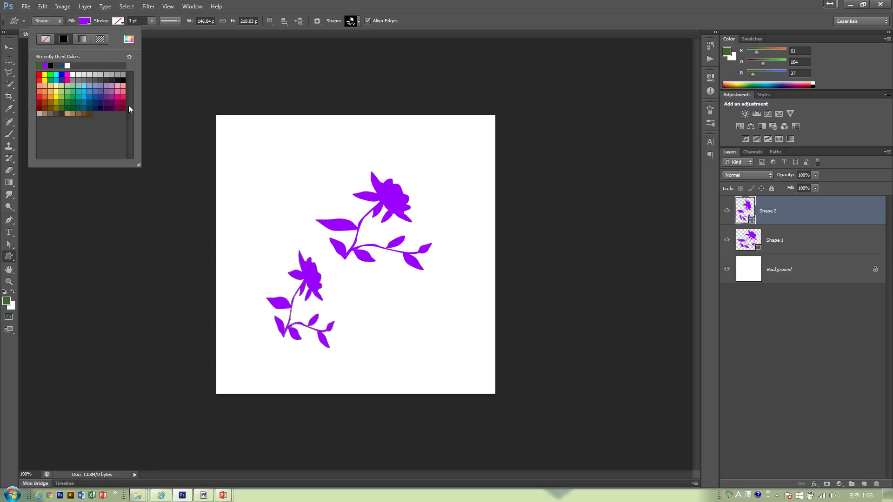
left_click(77, 94)
Place a green flower of the same size above the second one, and draw a smaller one about 115 × 90 px at the canvas's upper right
left_click(265, 155)
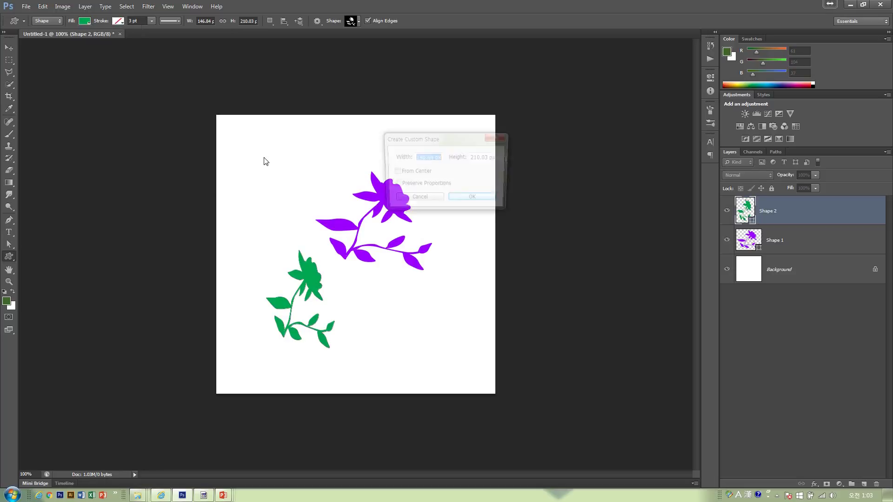
left_click(473, 199)
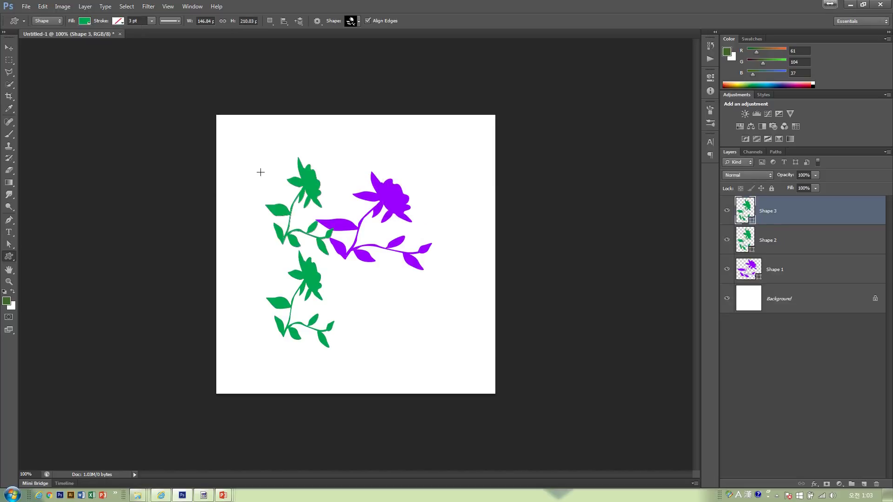
left_click_drag(403, 166, 460, 206)
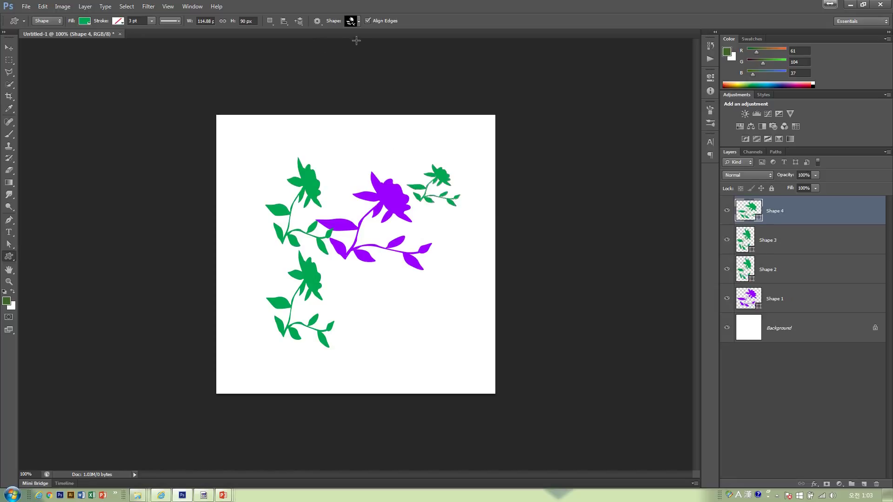
Replace the current custom shape library with the All shape set
left_click(358, 22)
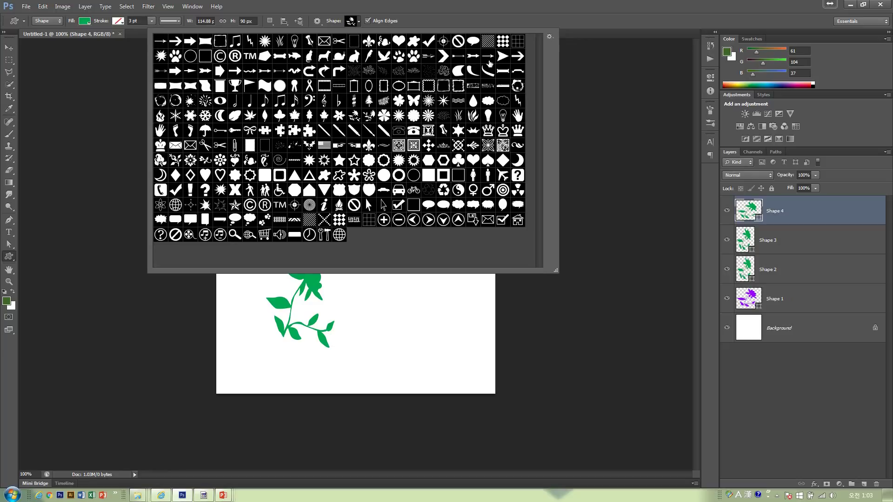
left_click(550, 36)
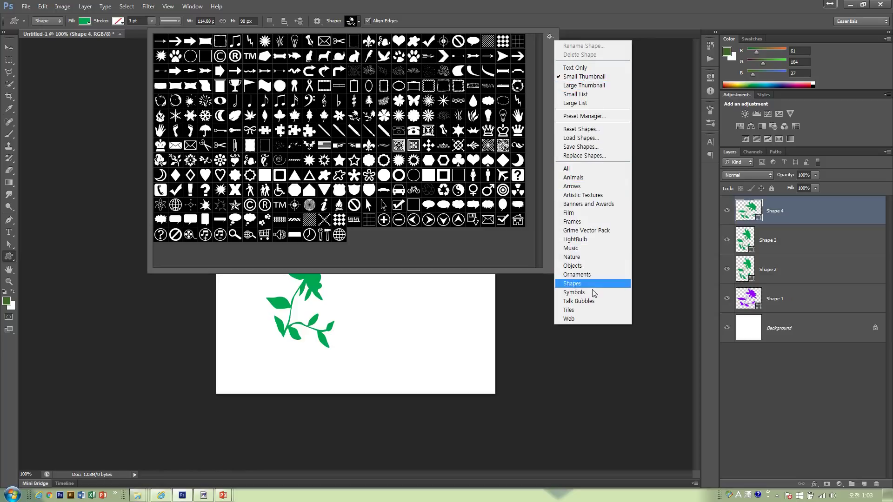
left_click(606, 170)
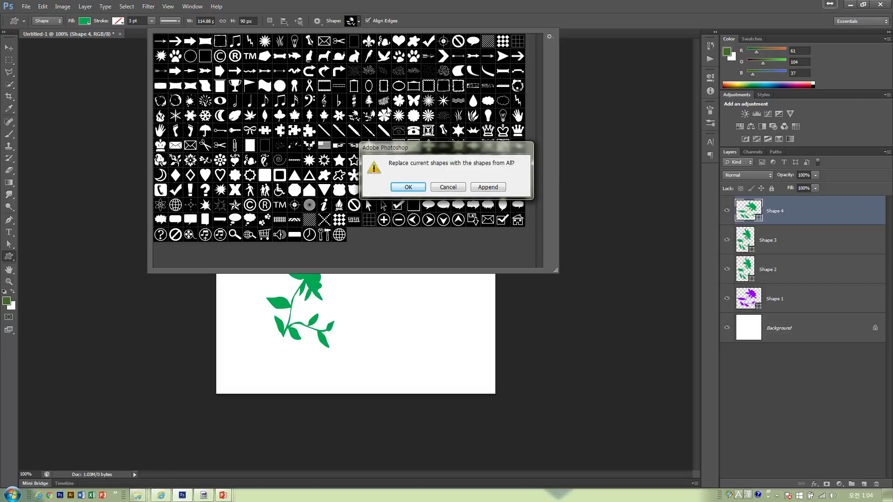
left_click(417, 188)
left_click(418, 189)
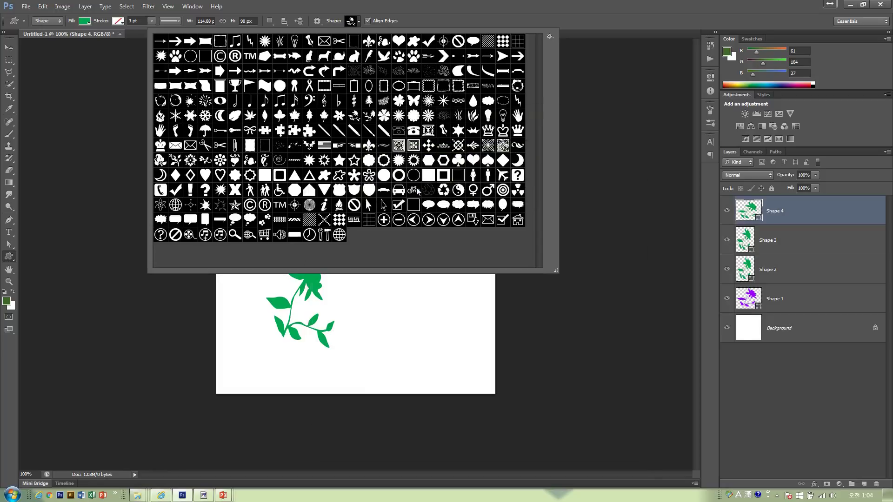
left_click(626, 473)
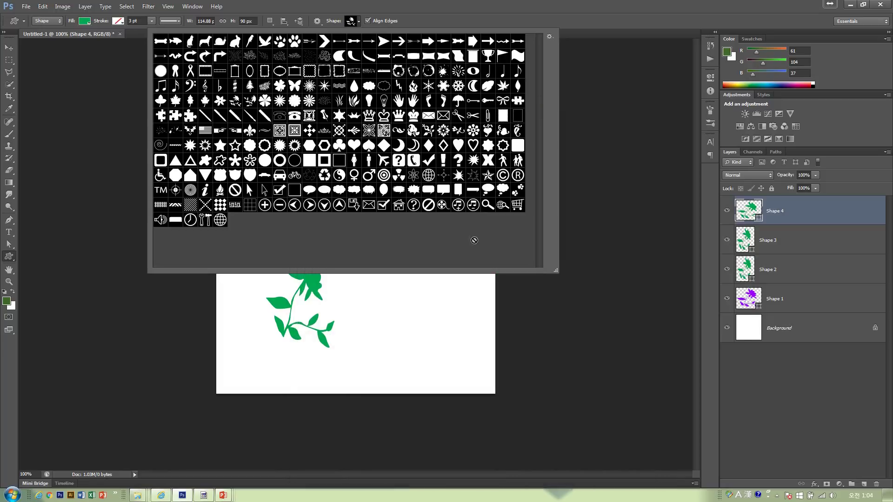
Draw a green dripping blob custom shape about 159 × 147 px on the canvas's lower right, and undo all the drawn shapes
left_click(369, 192)
left_click_drag(371, 285, 446, 355)
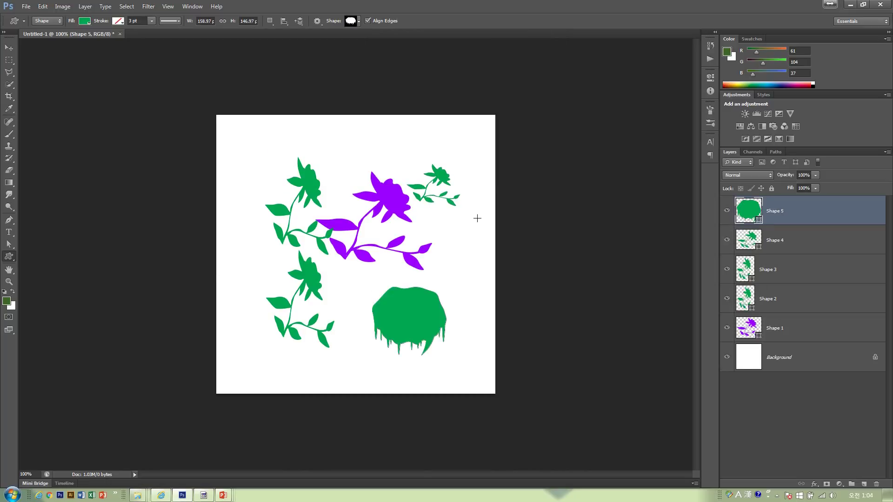
key("ctrl+alt+z")
key("ctrl+alt+z")
key("ctrl+alt+z")
key("ctrl+alt+z")
key("ctrl+alt+z")
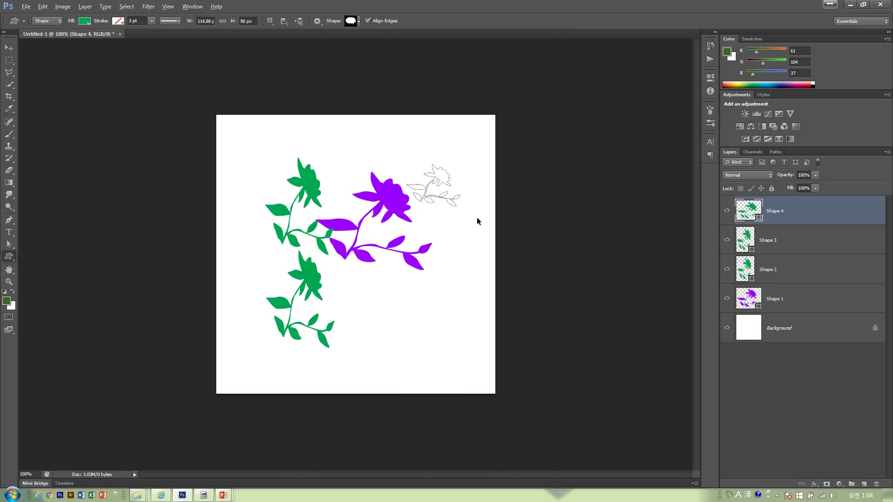
Close the untitled document without saving, and look over the custom shape library once more
key("ctrl+w")
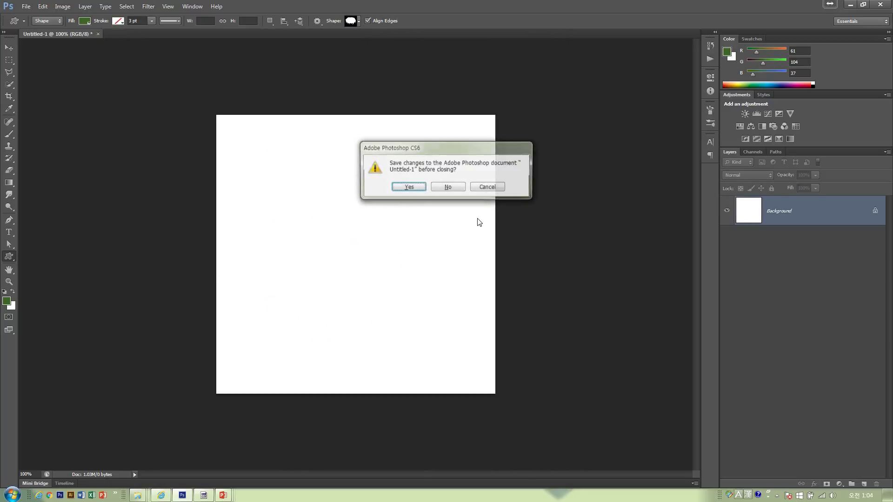
left_click(453, 188)
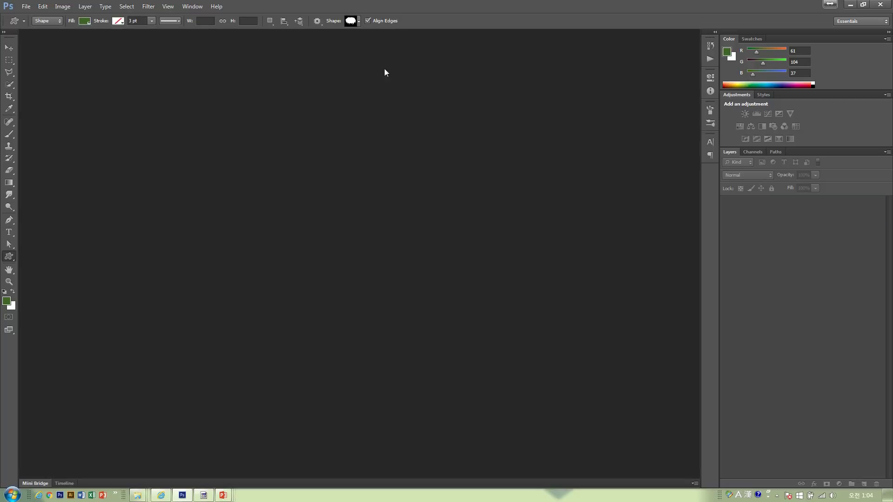
left_click(359, 22)
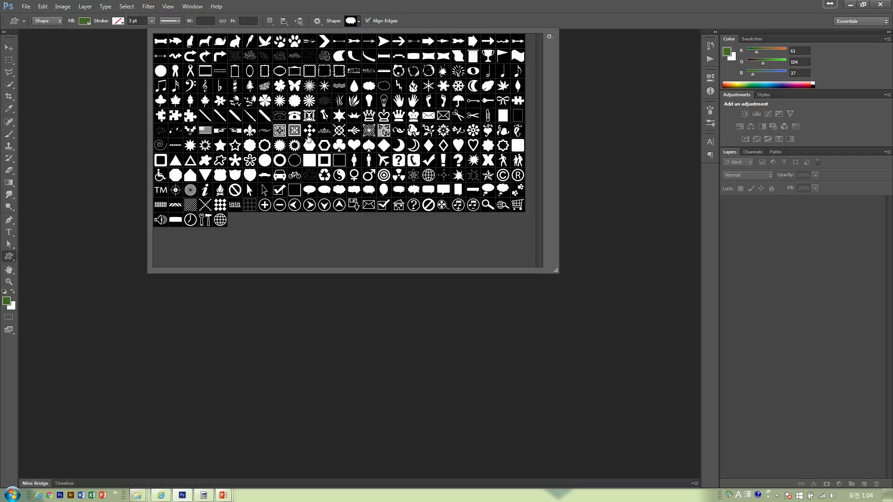
left_click(448, 4)
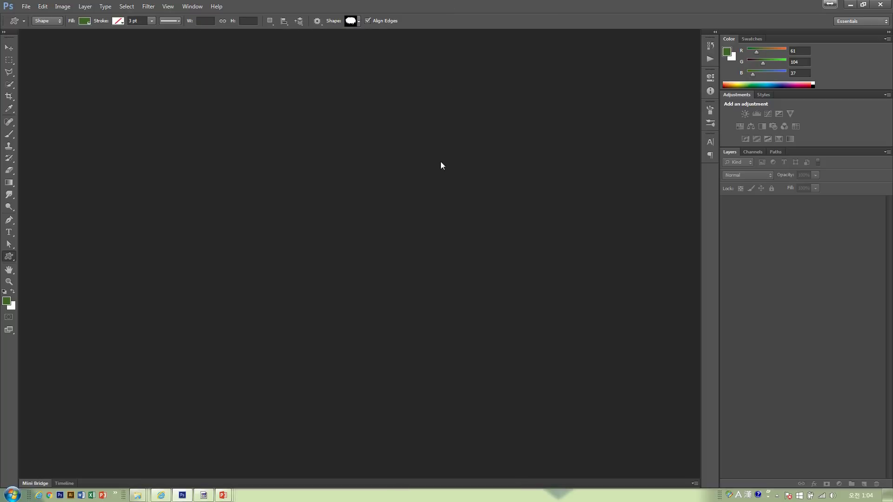
Switch to the PowerPoint slide show and go back to slide 2 on using the Pen tool
key("alt+Tab")
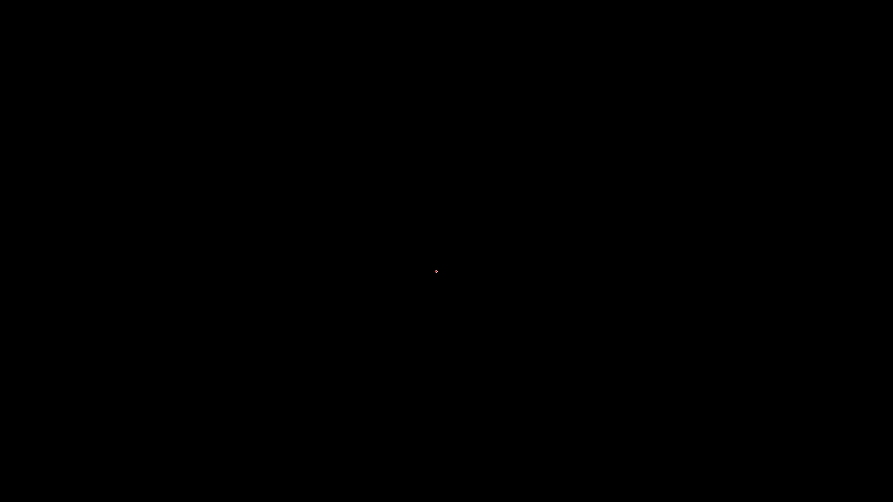
key("Left")
key("Left")
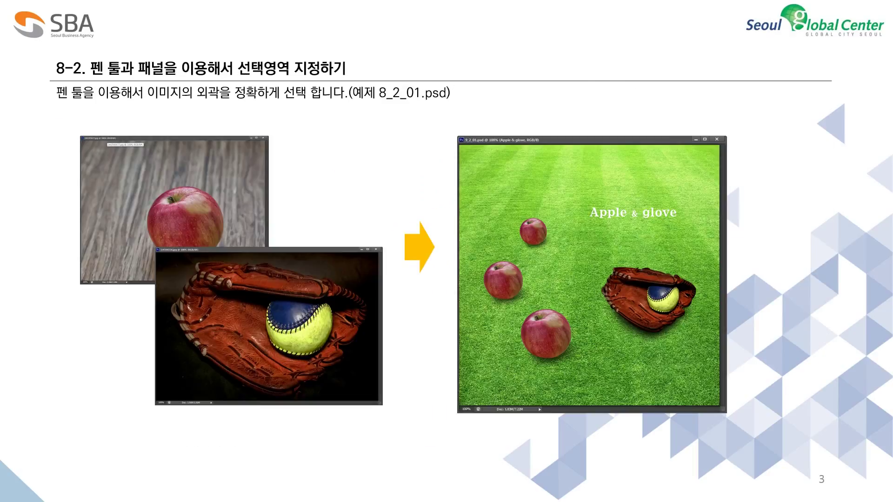
key("Left")
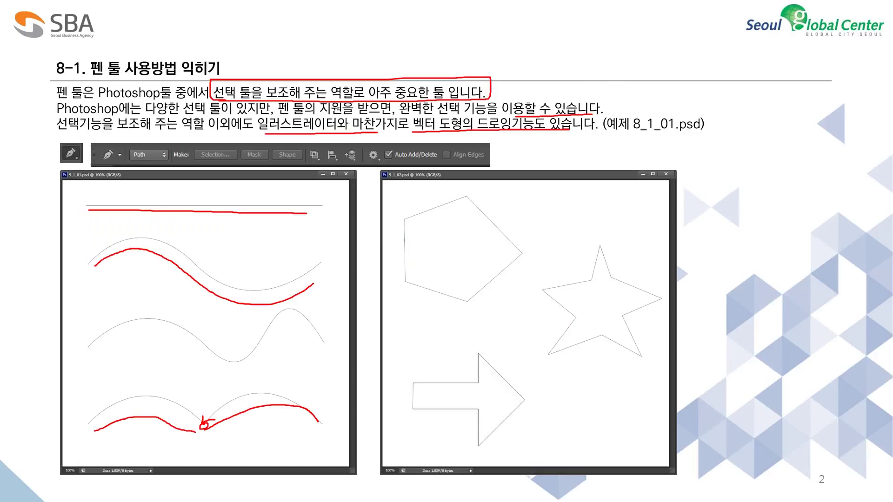